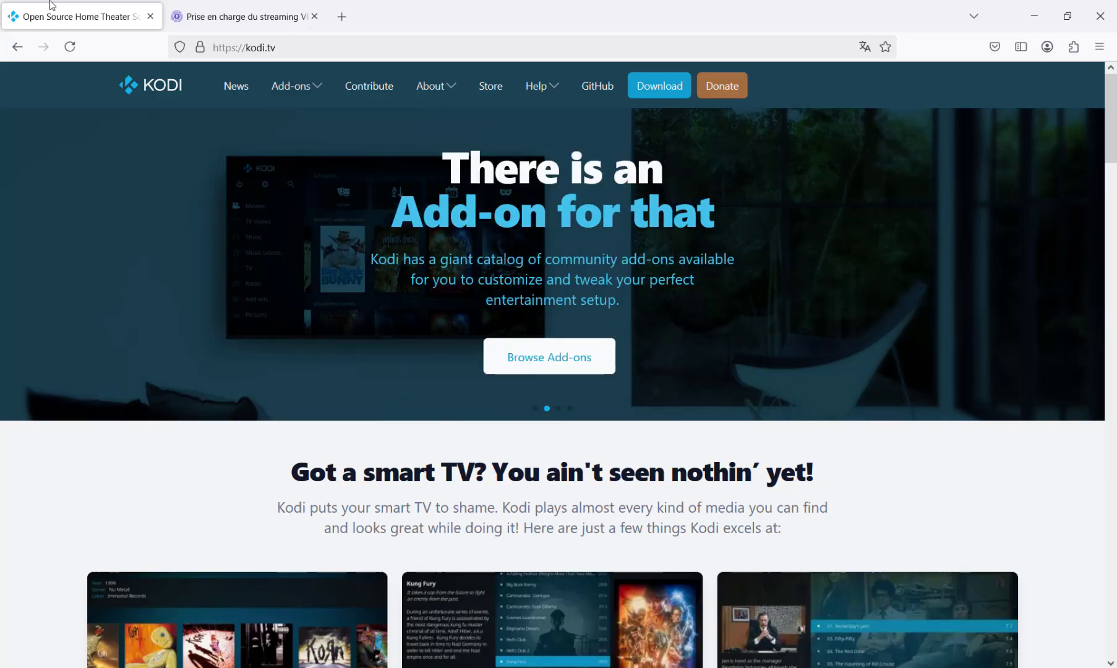
Step: Open Kodi's download page and examine the notice and the platforms offered for installation
{"action": "left_click", "coordinate": [659, 85]}
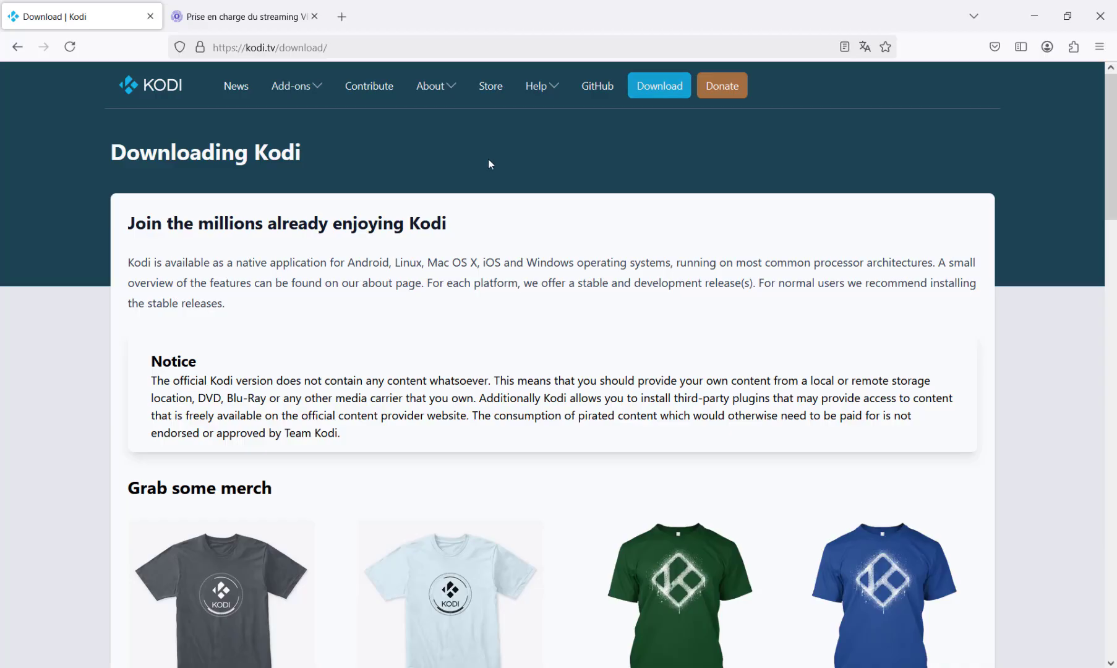
{"action": "scroll", "coordinate": [489, 162], "scroll_direction": "down", "scroll_amount": 15}
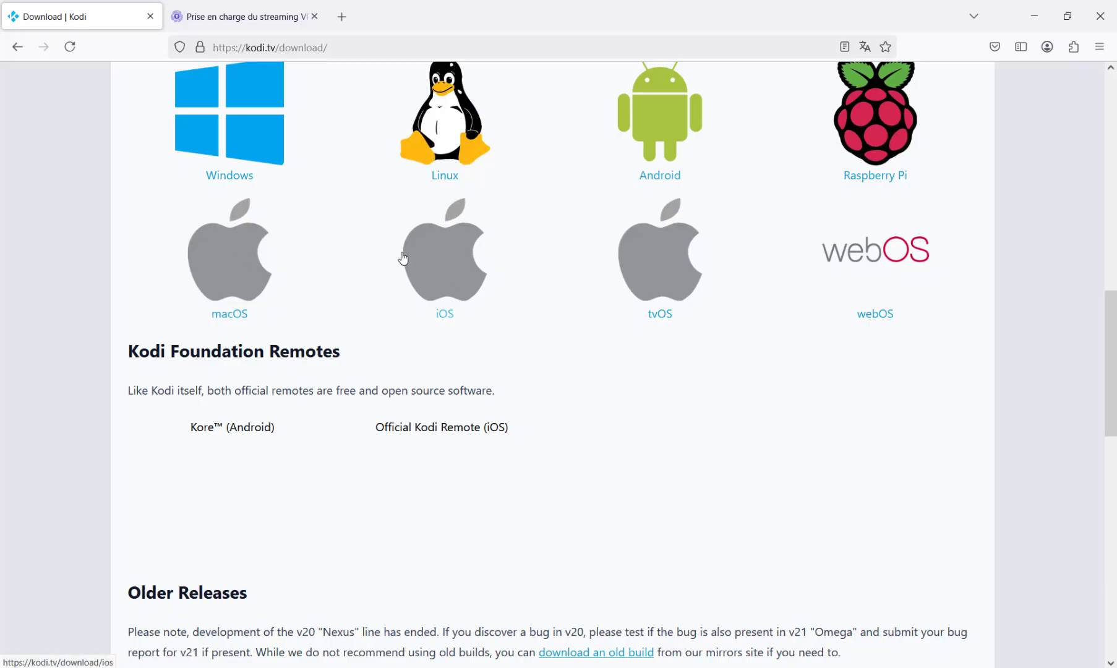
{"action": "scroll", "coordinate": [403, 258], "scroll_direction": "up", "scroll_amount": 2}
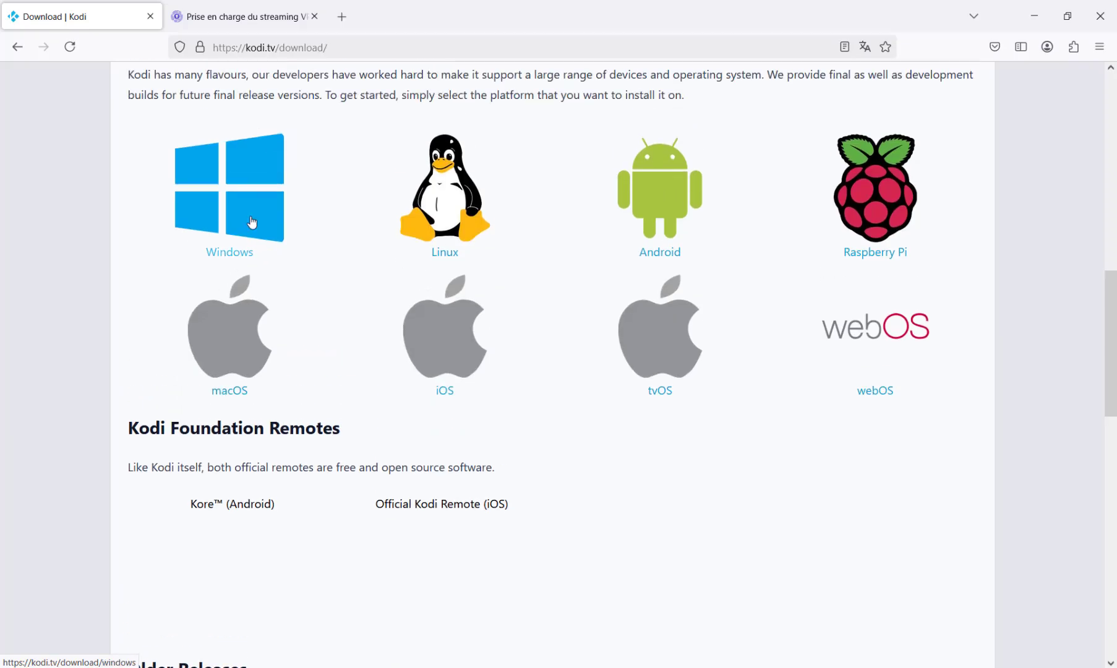
{"action": "scroll", "coordinate": [252, 223], "scroll_direction": "up", "scroll_amount": 8}
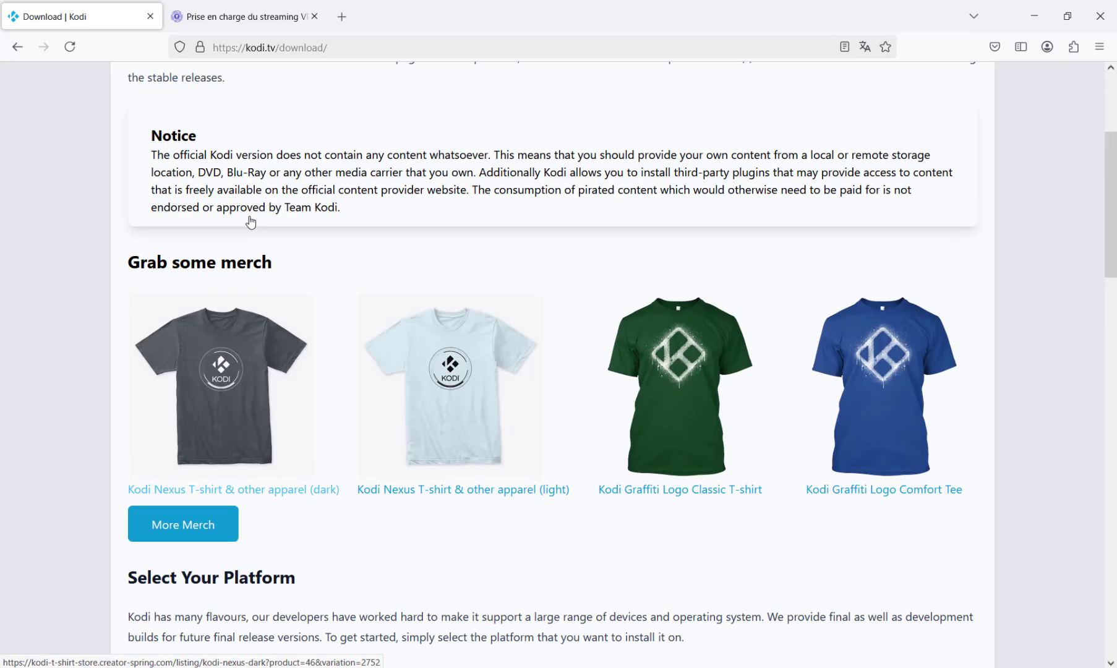
{"action": "scroll", "coordinate": [253, 226], "scroll_direction": "down", "scroll_amount": 4}
{"action": "scroll", "coordinate": [254, 229], "scroll_direction": "down", "scroll_amount": 1}
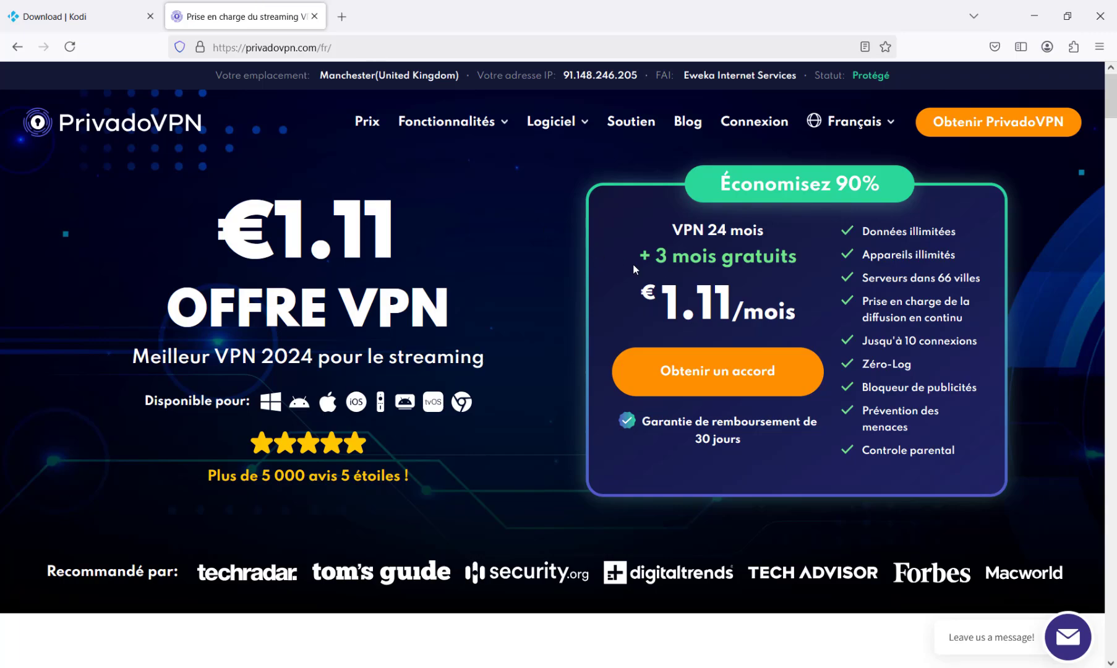
{"action": "left_click_drag", "start_coordinate": [638, 256], "coordinate": [824, 269]}
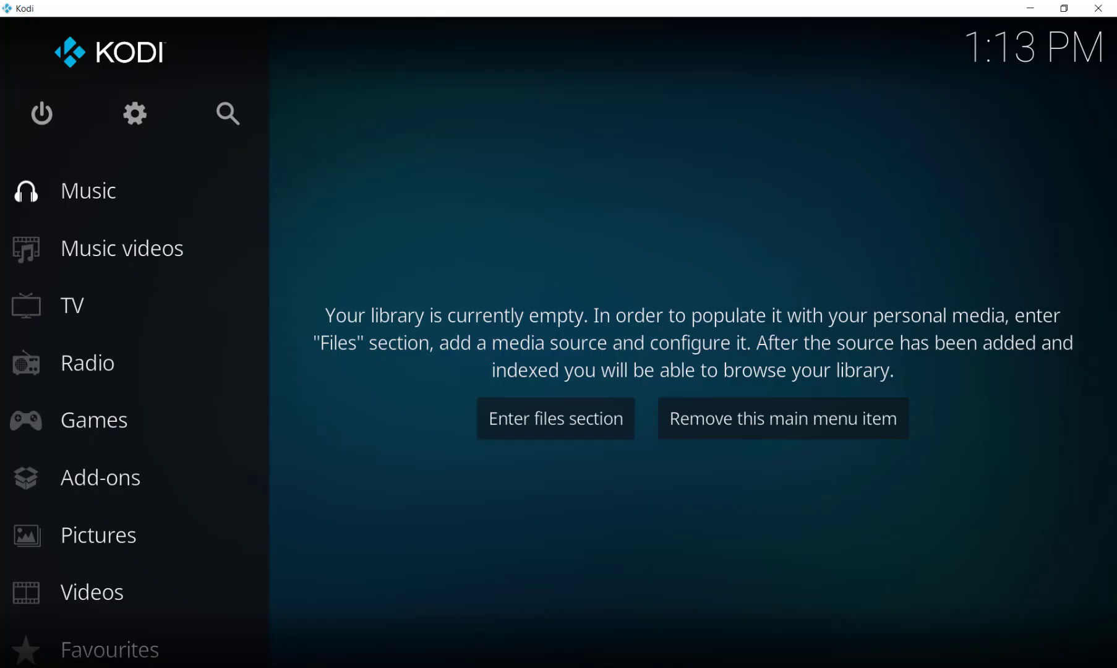
Step: Switch to PrivadoVPN, connect to the Copenhague server in Danemark, and return to Kodi
{"action": "key", "text": "alt+Tab"}
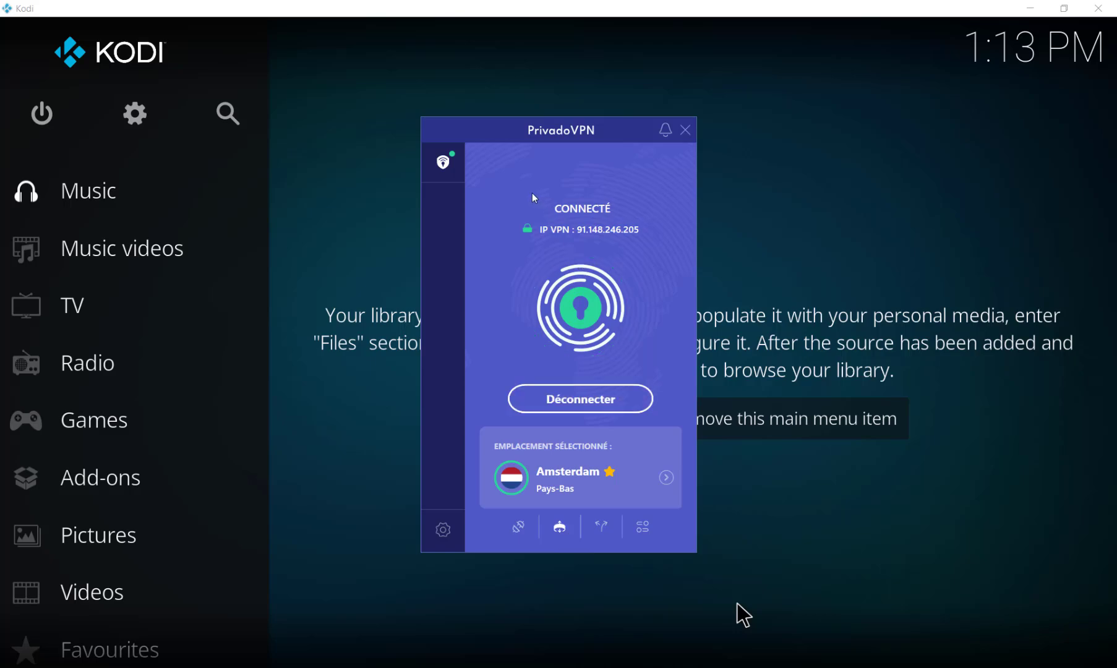
{"action": "left_click", "coordinate": [668, 475]}
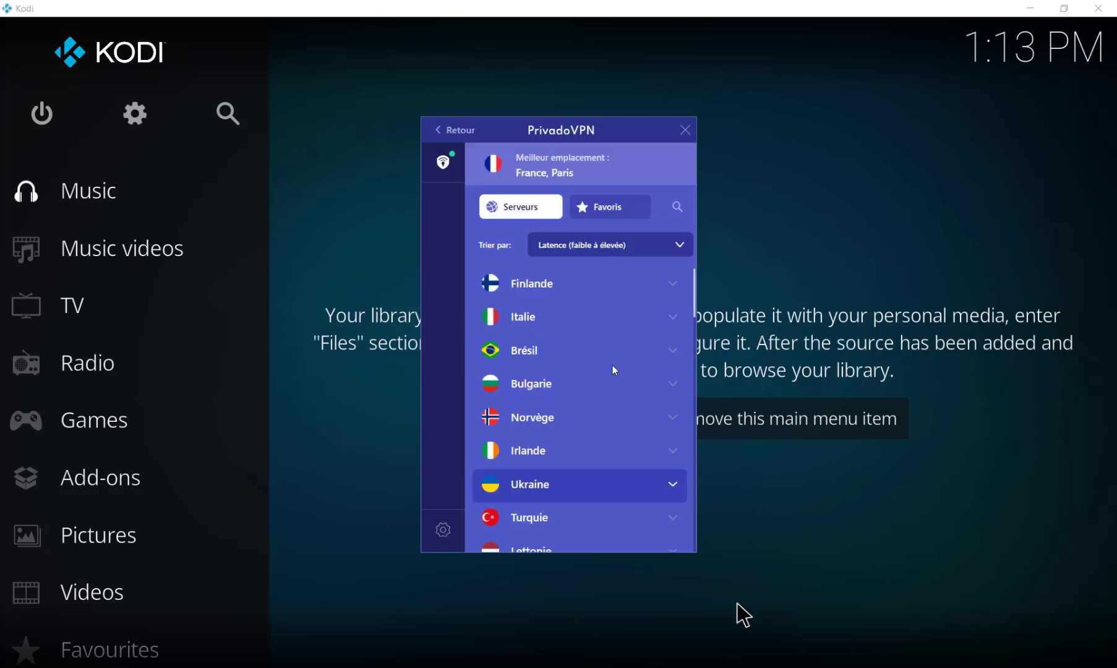
{"action": "scroll", "coordinate": [587, 371], "scroll_direction": "down", "scroll_amount": 2}
{"action": "scroll", "coordinate": [582, 381], "scroll_direction": "down", "scroll_amount": 2}
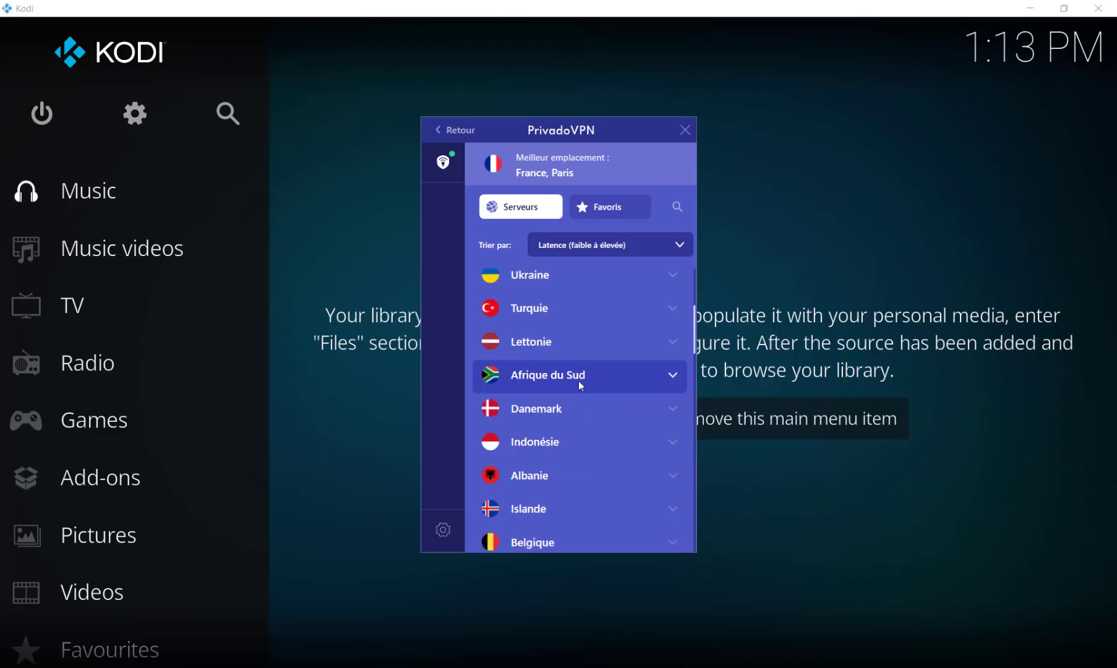
{"action": "left_click", "coordinate": [555, 411]}
{"action": "left_click", "coordinate": [559, 441]}
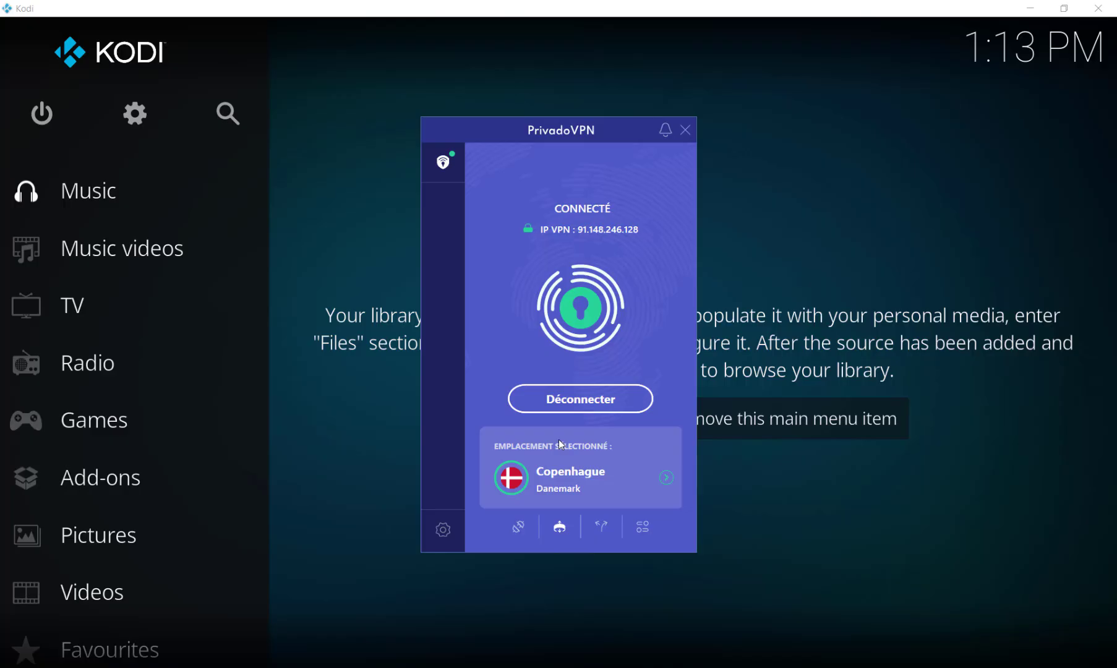
{"action": "left_click", "coordinate": [363, 230]}
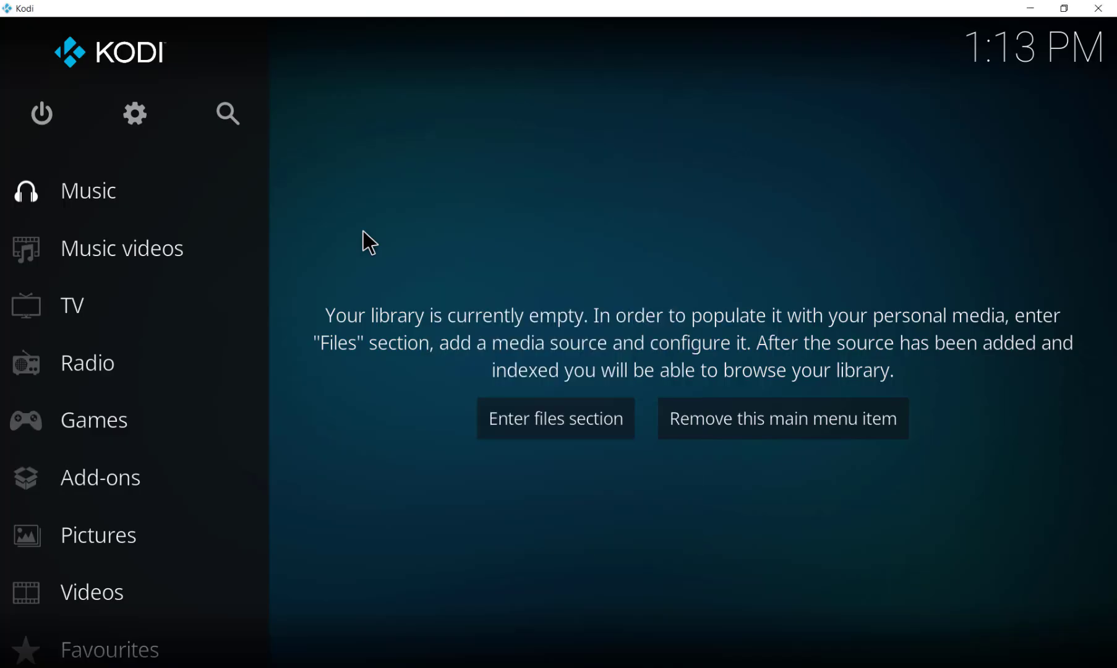
Step: Set Kodi's interface language to French in the regional settings and return to the system overview
{"action": "left_click", "coordinate": [140, 120]}
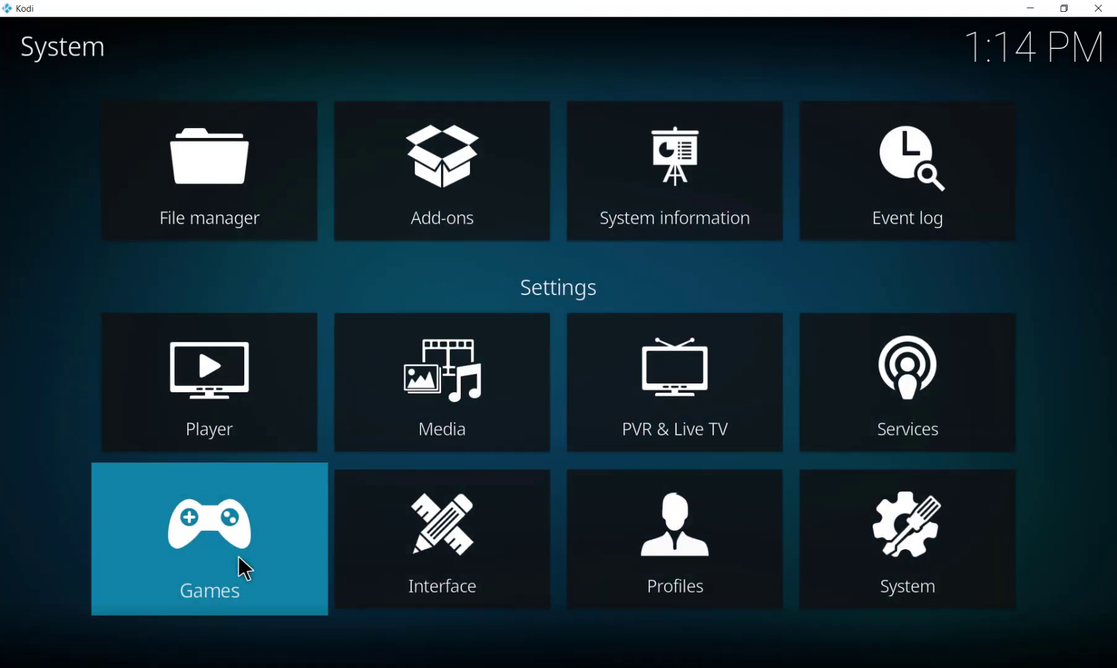
{"action": "left_click", "coordinate": [469, 563]}
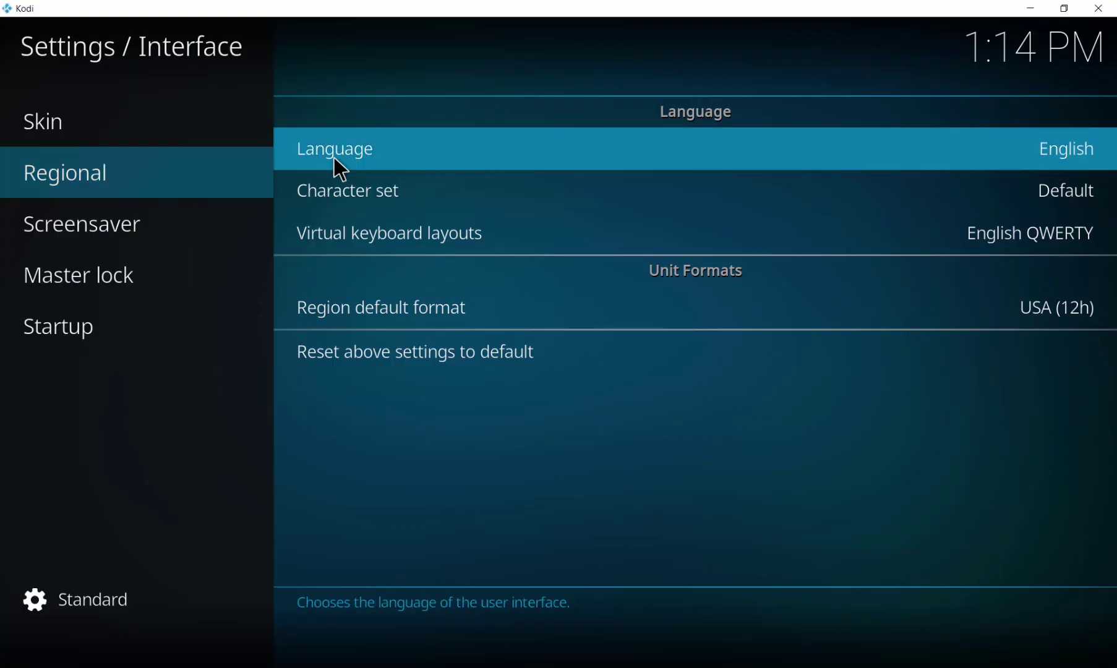
{"action": "left_click", "coordinate": [382, 149]}
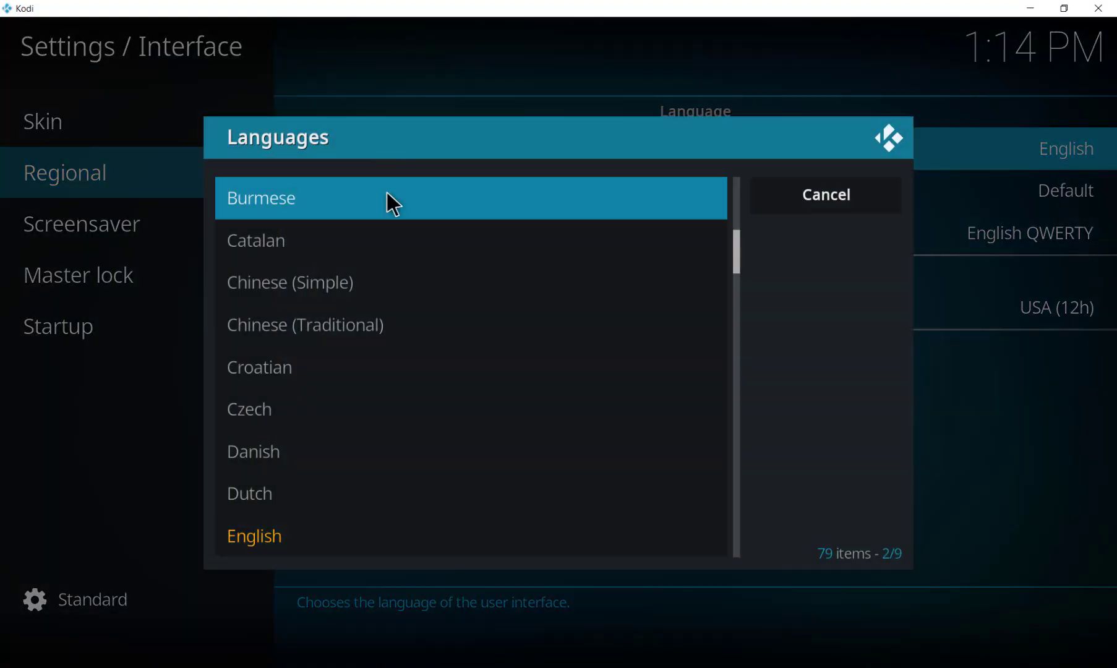
{"action": "scroll", "coordinate": [387, 200], "scroll_direction": "down", "scroll_amount": 13}
{"action": "scroll", "coordinate": [400, 260], "scroll_direction": "down", "scroll_amount": 3}
{"action": "scroll", "coordinate": [400, 260], "scroll_direction": "up", "scroll_amount": 1}
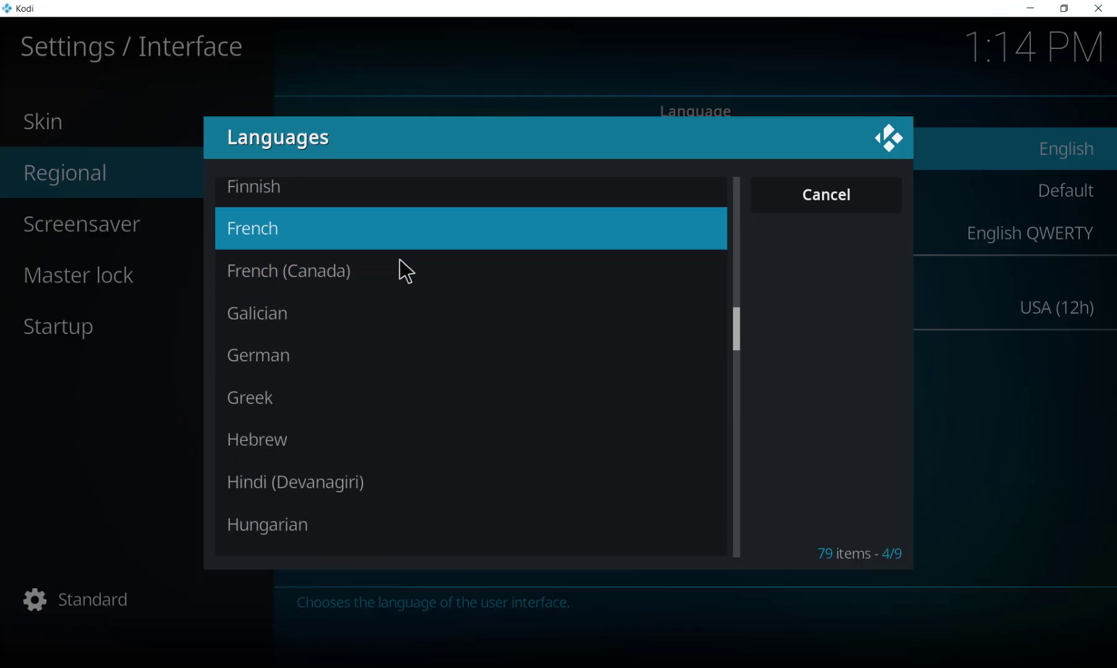
{"action": "left_click", "coordinate": [289, 249]}
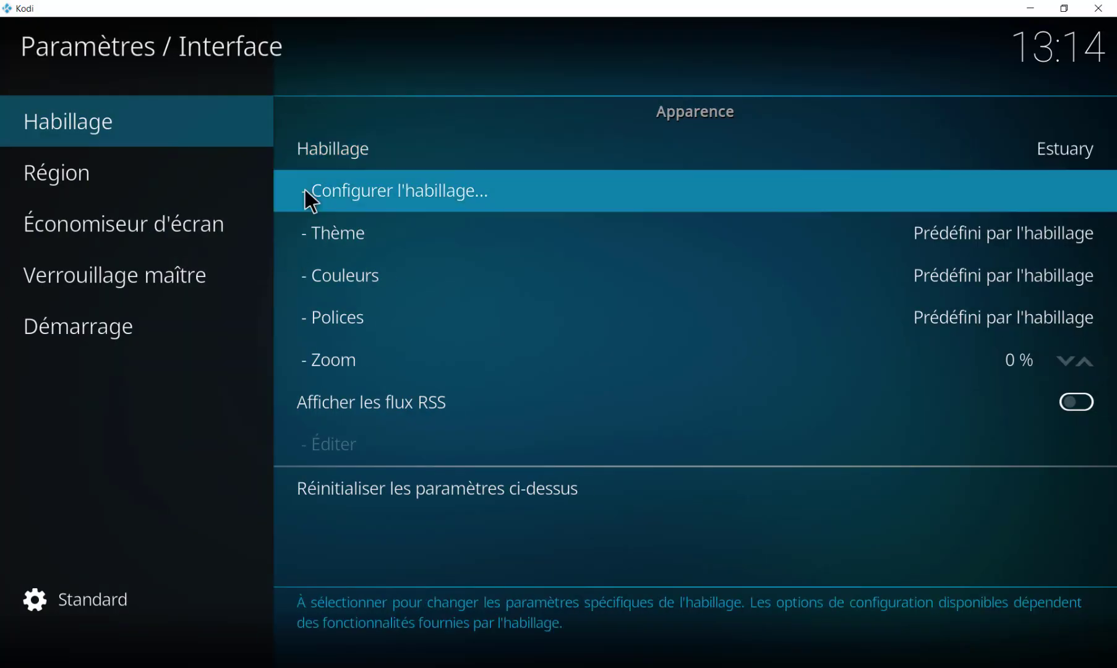
{"action": "right_click", "coordinate": [329, 63]}
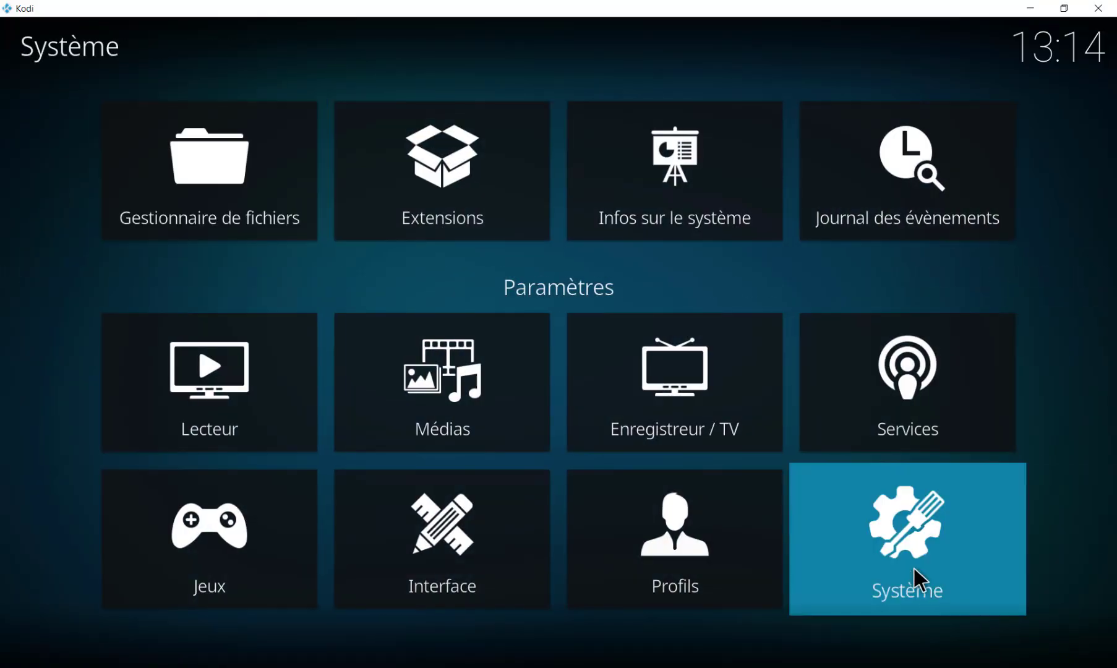
Step: Set the user interface sounds to Aucun(e) in the system's audio settings and return to the home screen
{"action": "left_click", "coordinate": [915, 568]}
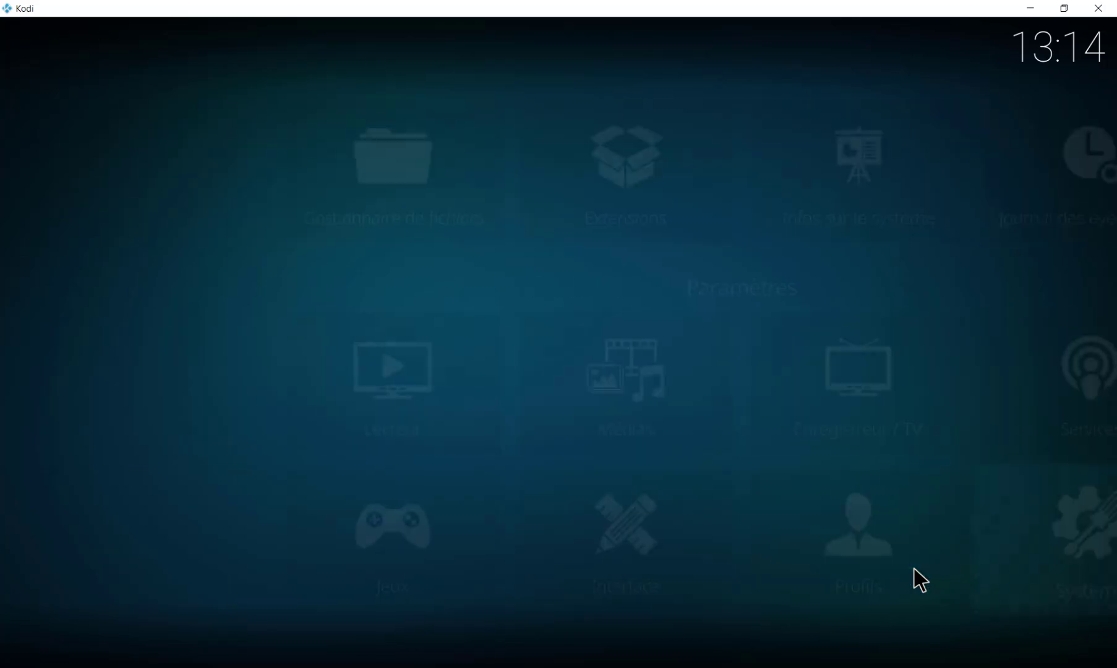
{"action": "mouse_move", "coordinate": [95, 160]}
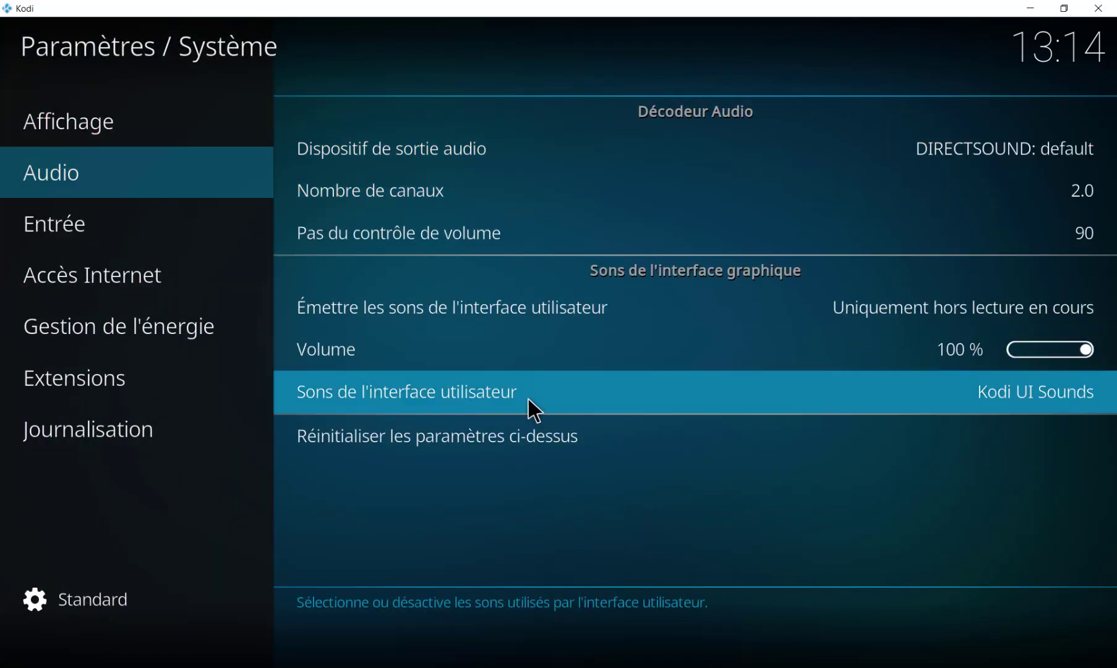
{"action": "left_click", "coordinate": [529, 401]}
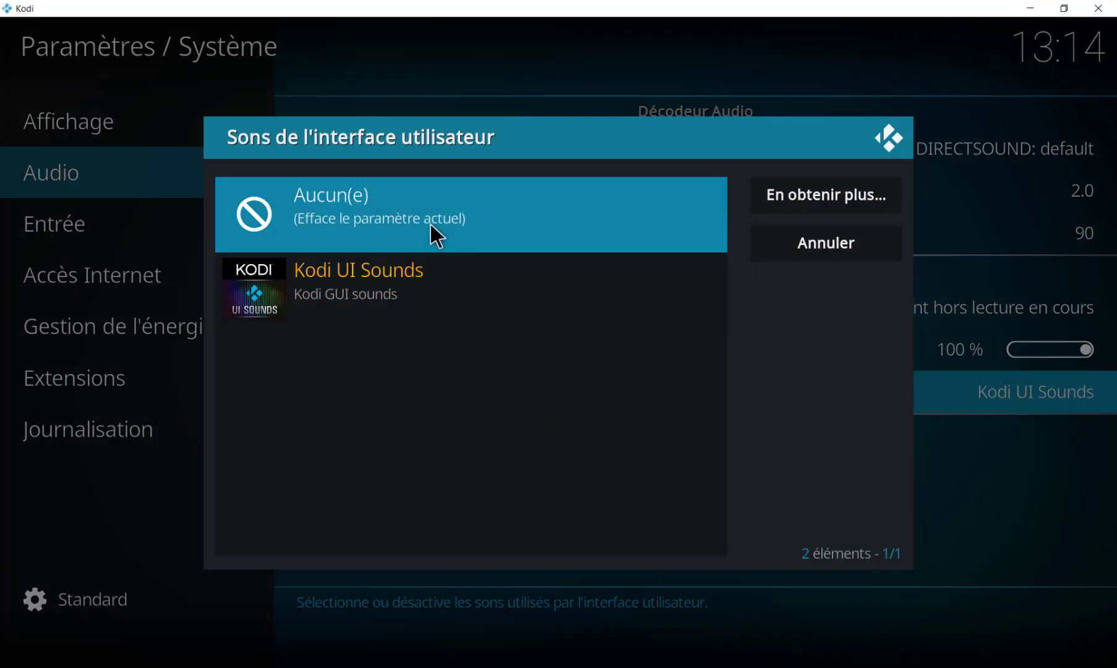
{"action": "left_click", "coordinate": [413, 210]}
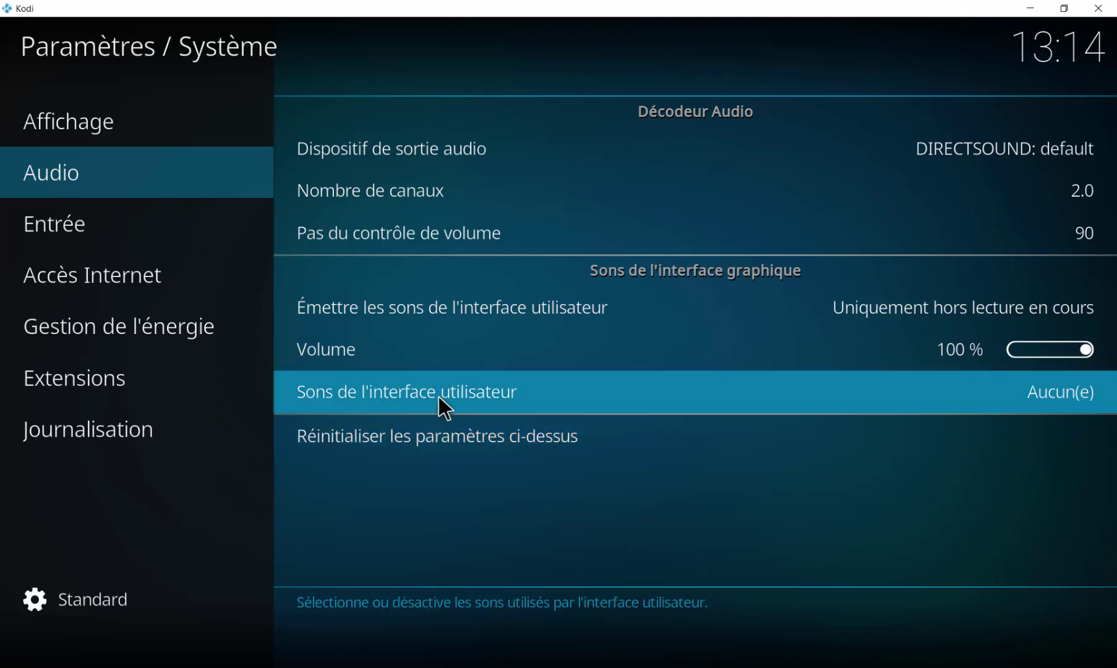
{"action": "left_click", "coordinate": [443, 405]}
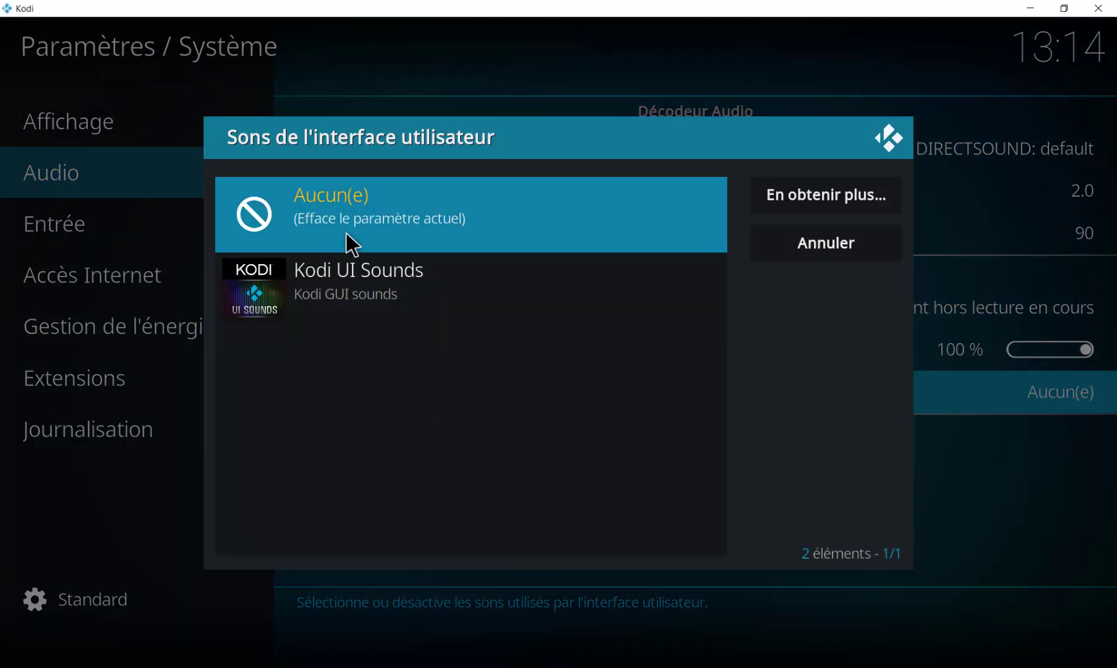
{"action": "left_click", "coordinate": [347, 231]}
{"action": "key", "text": "Left"}
{"action": "key", "text": "Up"}
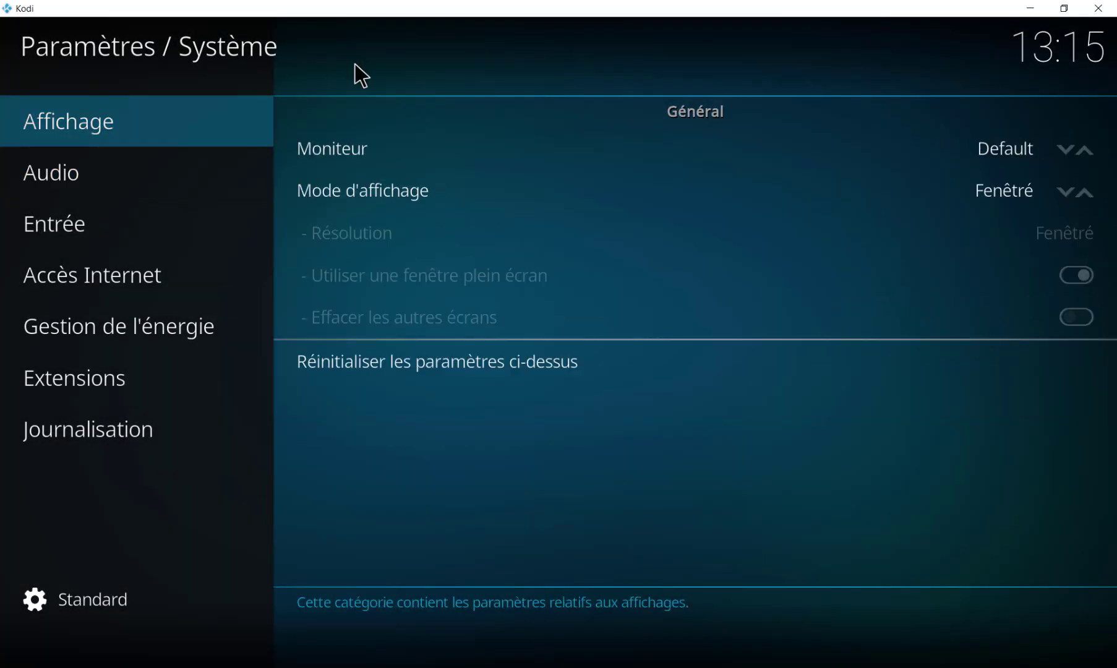
{"action": "key", "text": "Escape"}
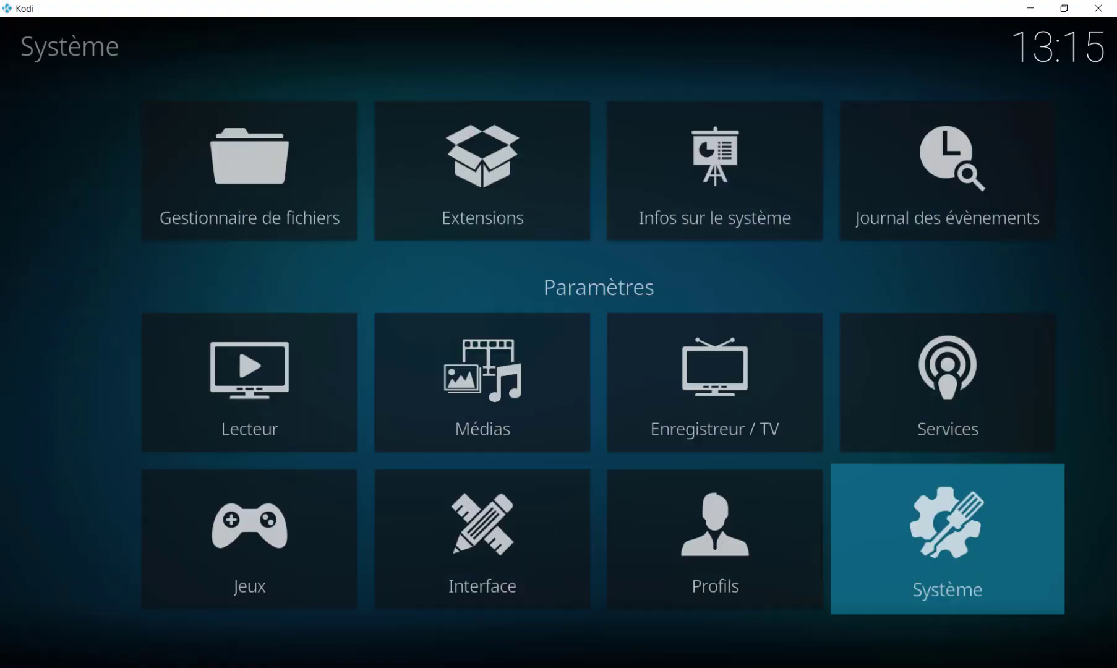
{"action": "key", "text": "Escape"}
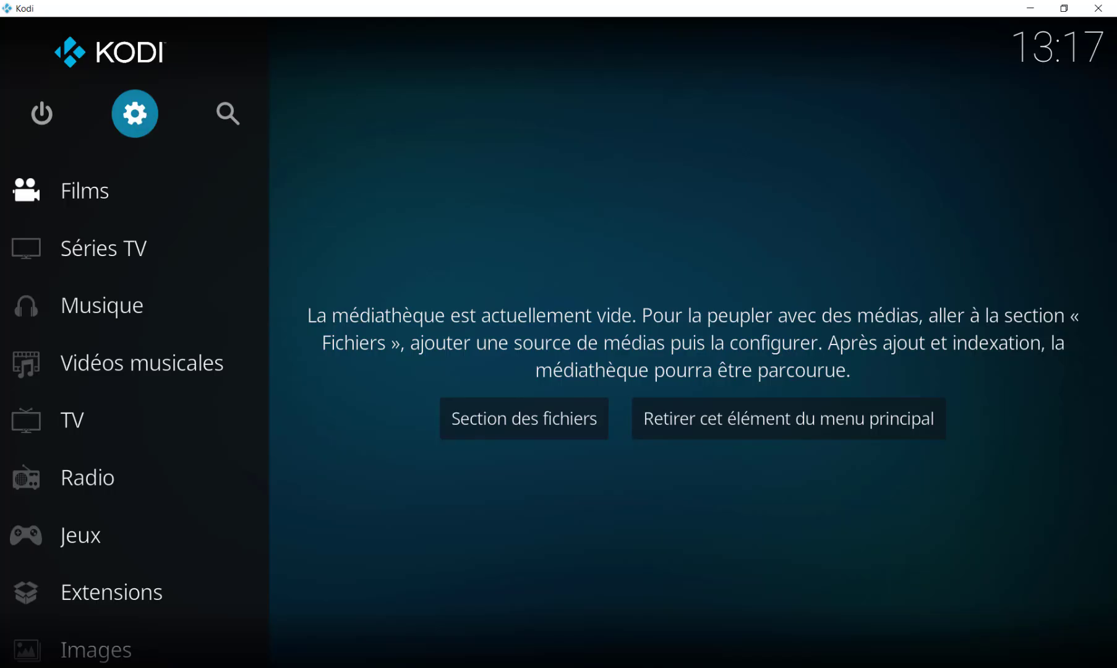
Step: Browse the Kodi Add-on repository's video add-ons (Extensions Vidéos) for installation
{"action": "left_click", "coordinate": [141, 112]}
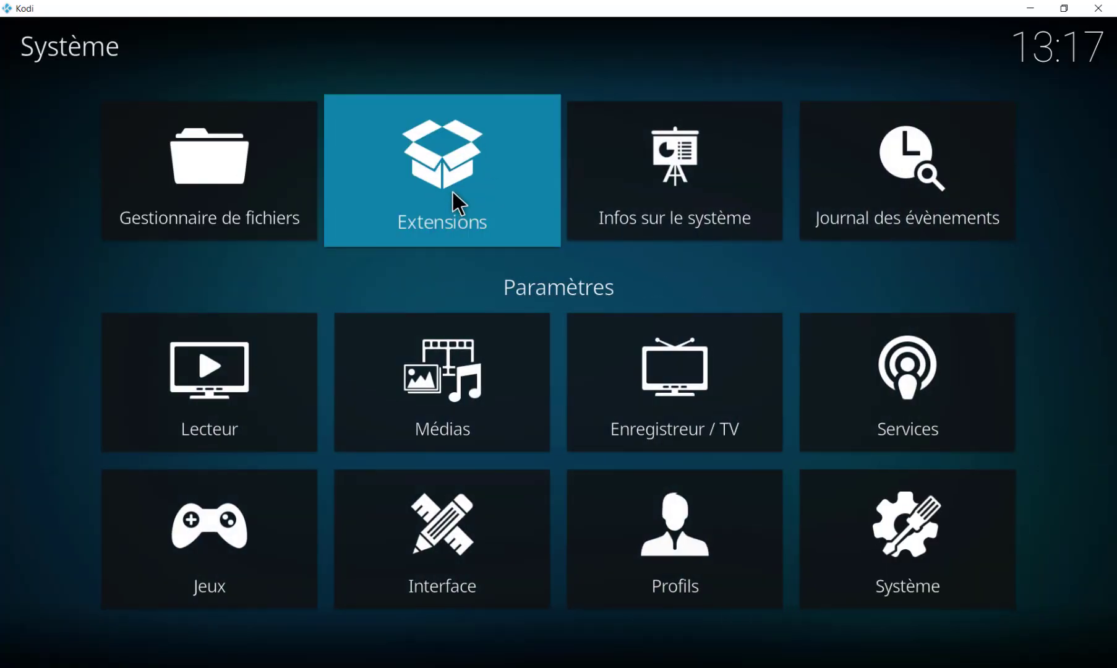
{"action": "left_click", "coordinate": [456, 201]}
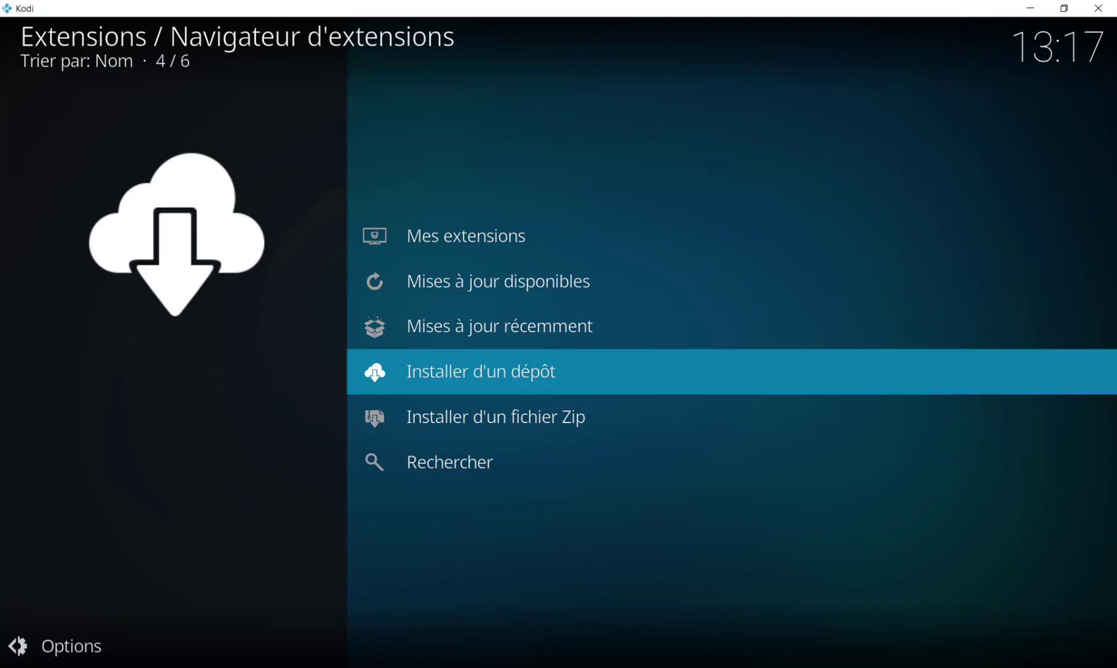
{"action": "left_click", "coordinate": [506, 377]}
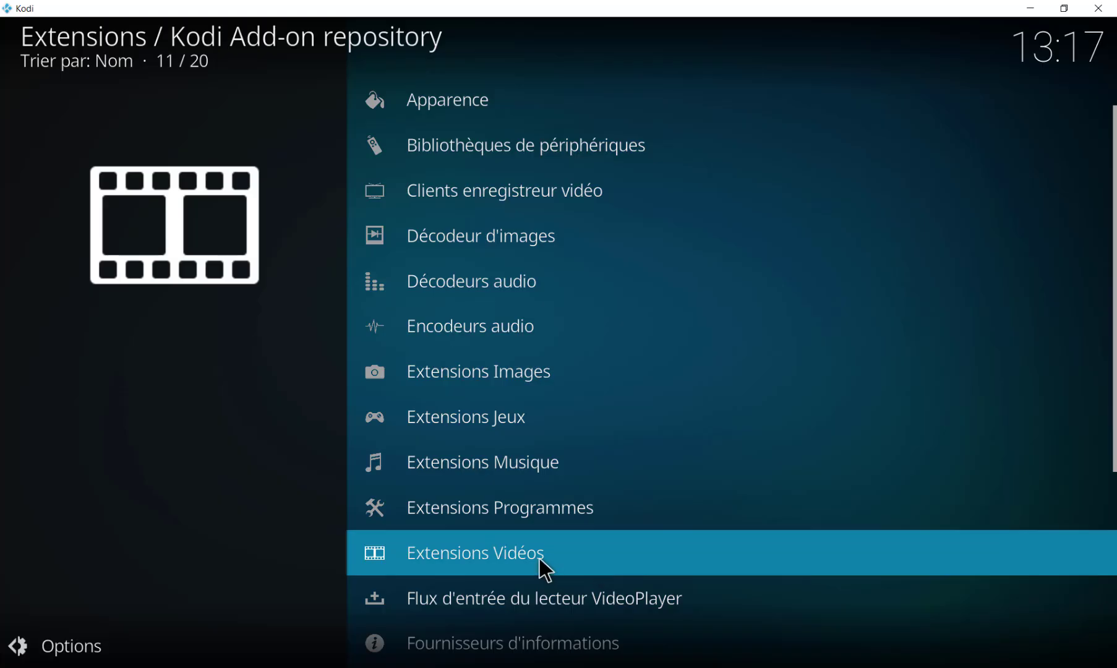
{"action": "left_click", "coordinate": [541, 562]}
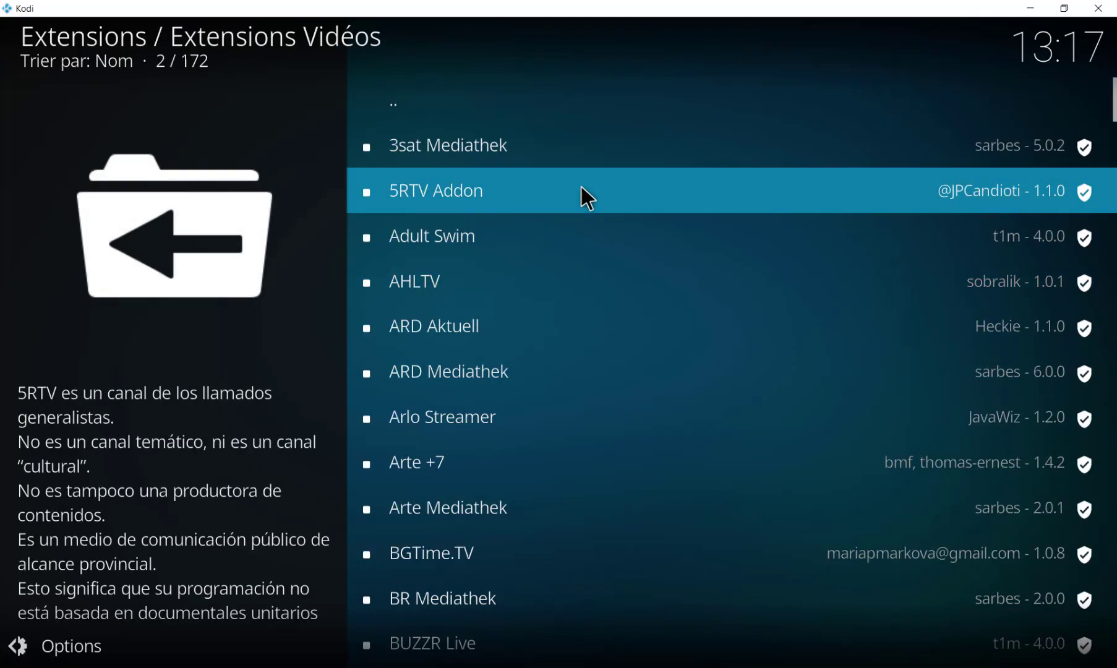
Step: Install the france.tv video add-on from the repository list, accepting the additional InputStream Helper extension
{"action": "scroll", "coordinate": [551, 465], "scroll_direction": "down", "scroll_amount": 11}
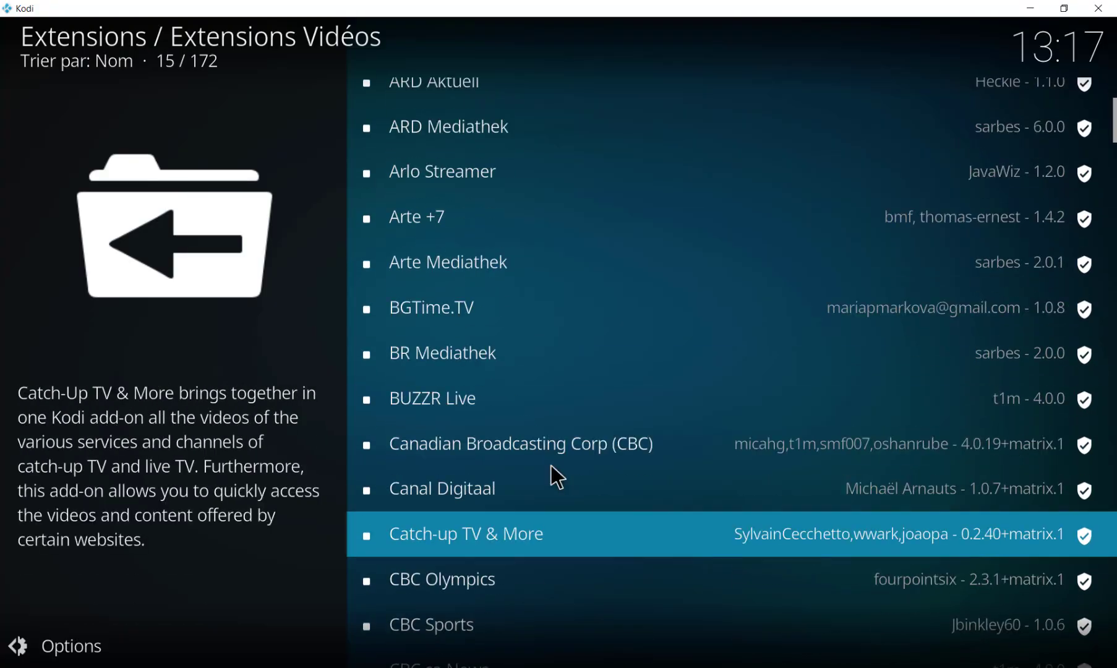
{"action": "scroll", "coordinate": [623, 346], "scroll_direction": "down", "scroll_amount": 10}
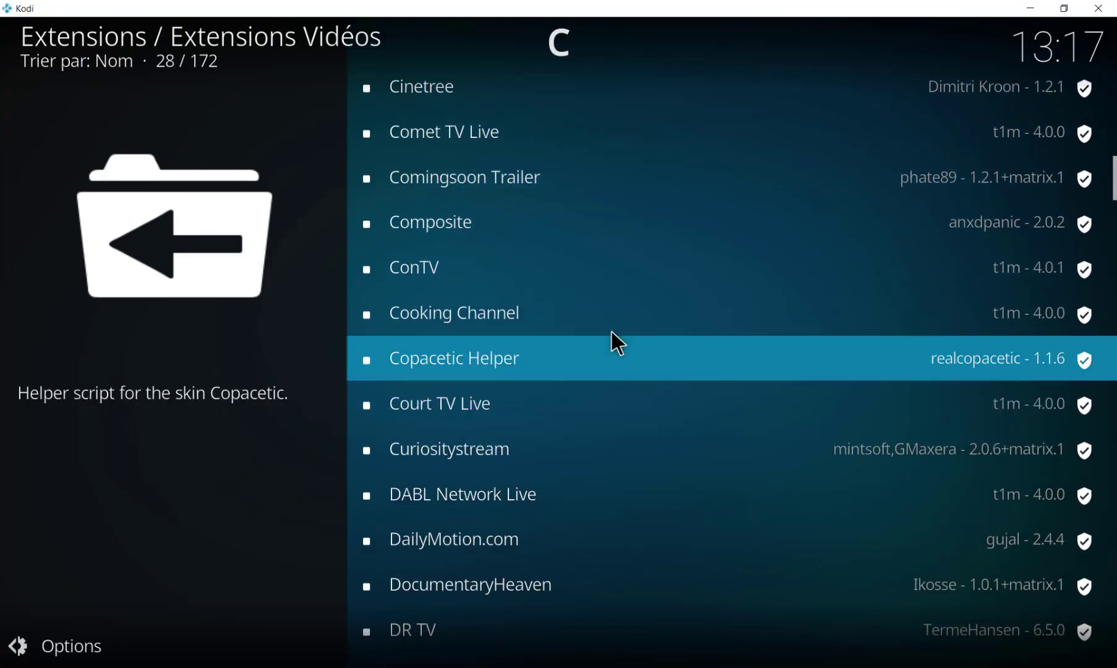
{"action": "scroll", "coordinate": [568, 266], "scroll_direction": "down", "scroll_amount": 16}
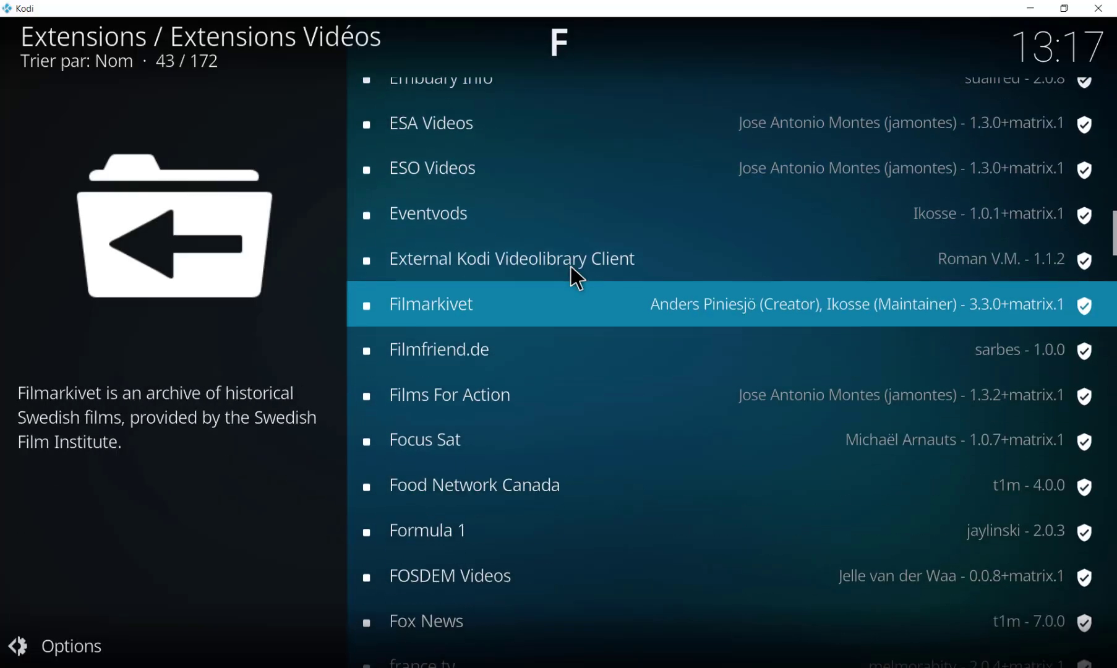
{"action": "scroll", "coordinate": [571, 265], "scroll_direction": "down", "scroll_amount": 5}
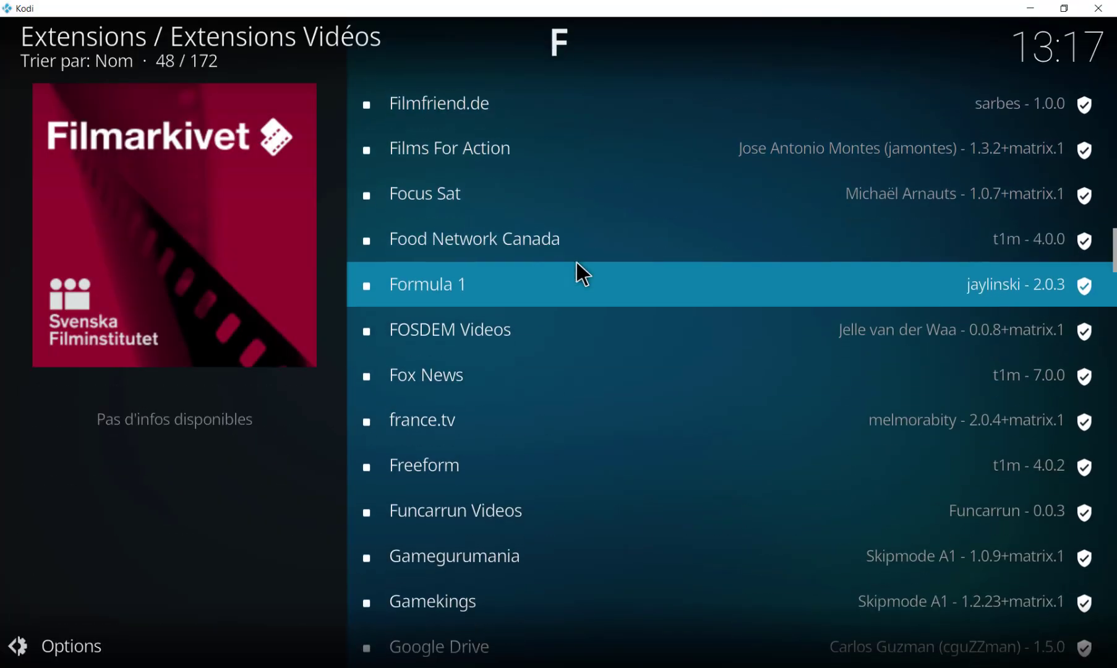
{"action": "scroll", "coordinate": [577, 262], "scroll_direction": "down", "scroll_amount": 3}
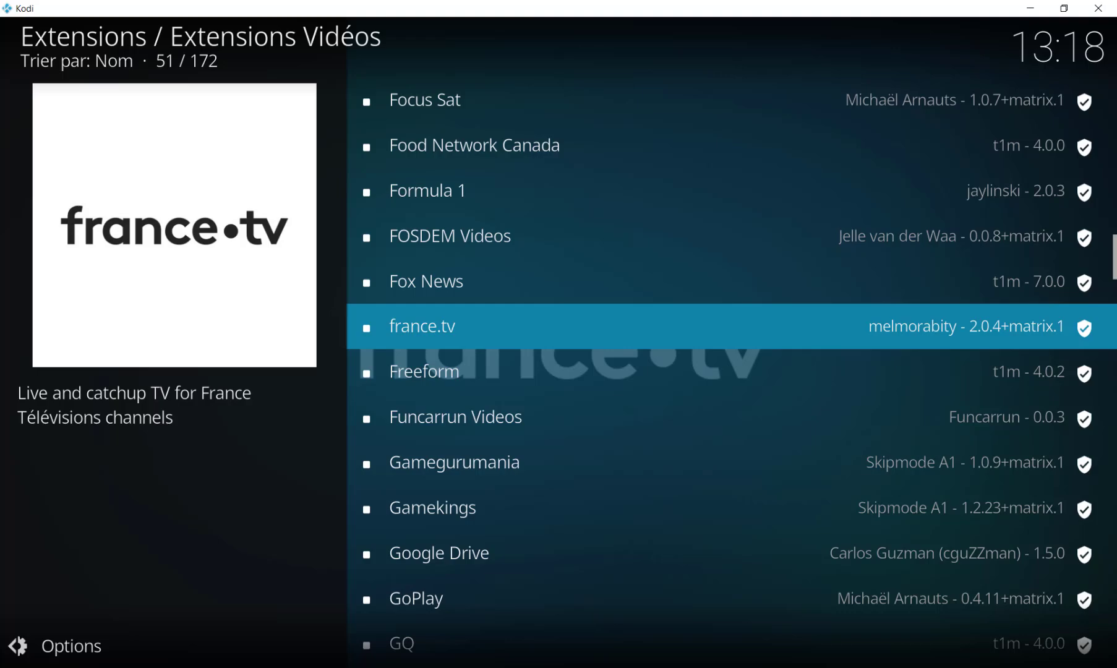
{"action": "left_click", "coordinate": [435, 327]}
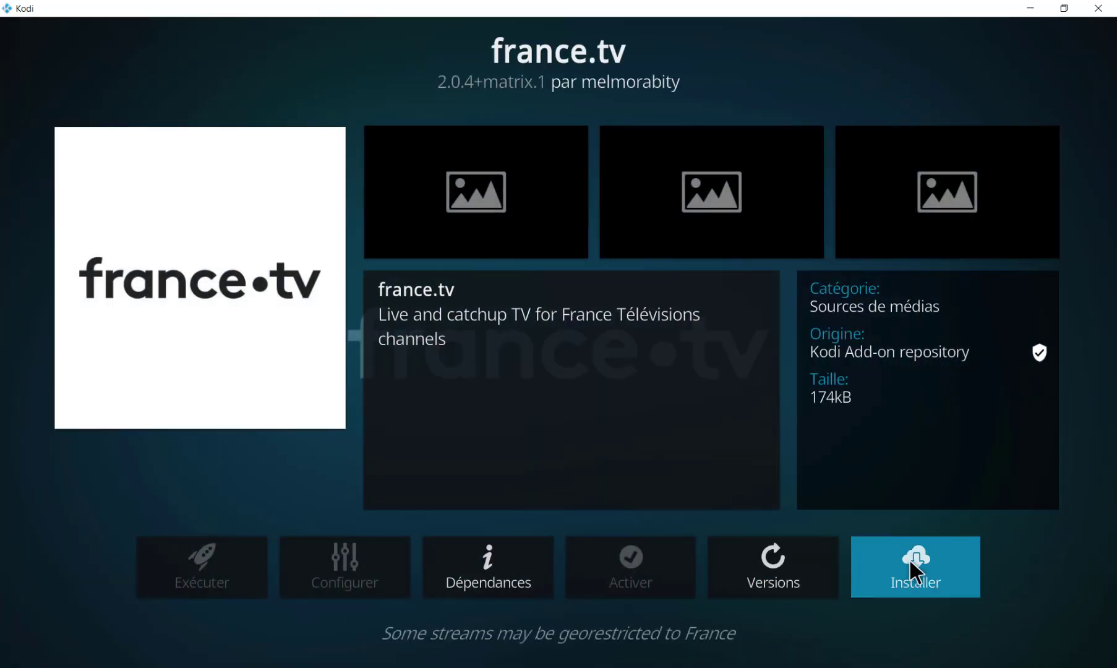
{"action": "left_click", "coordinate": [909, 558]}
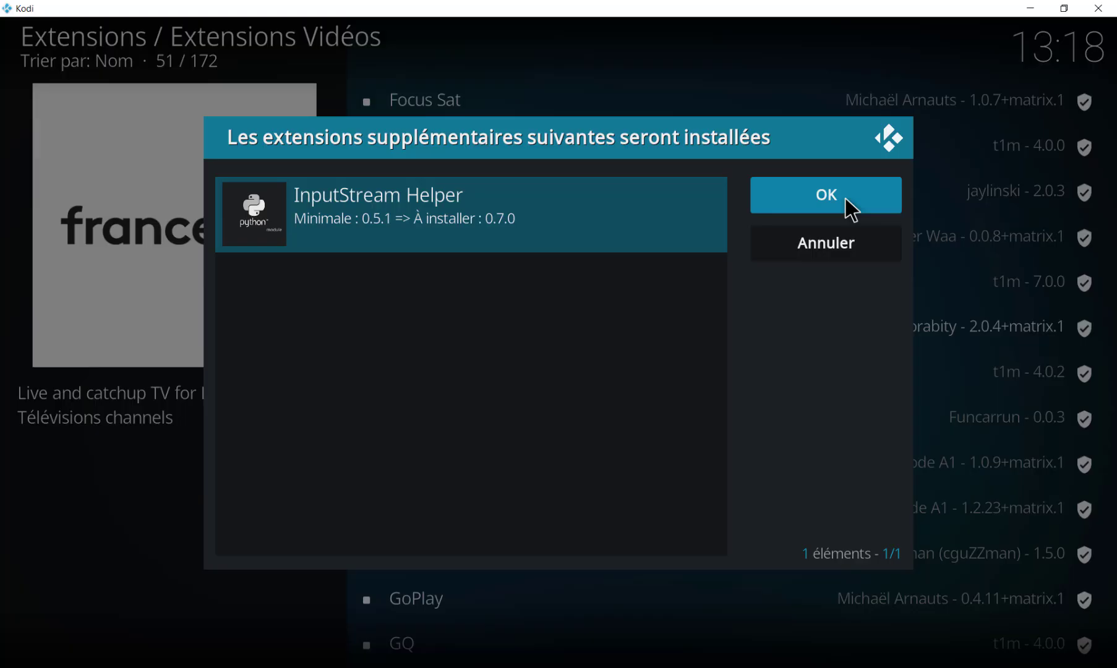
{"action": "left_click", "coordinate": [846, 198]}
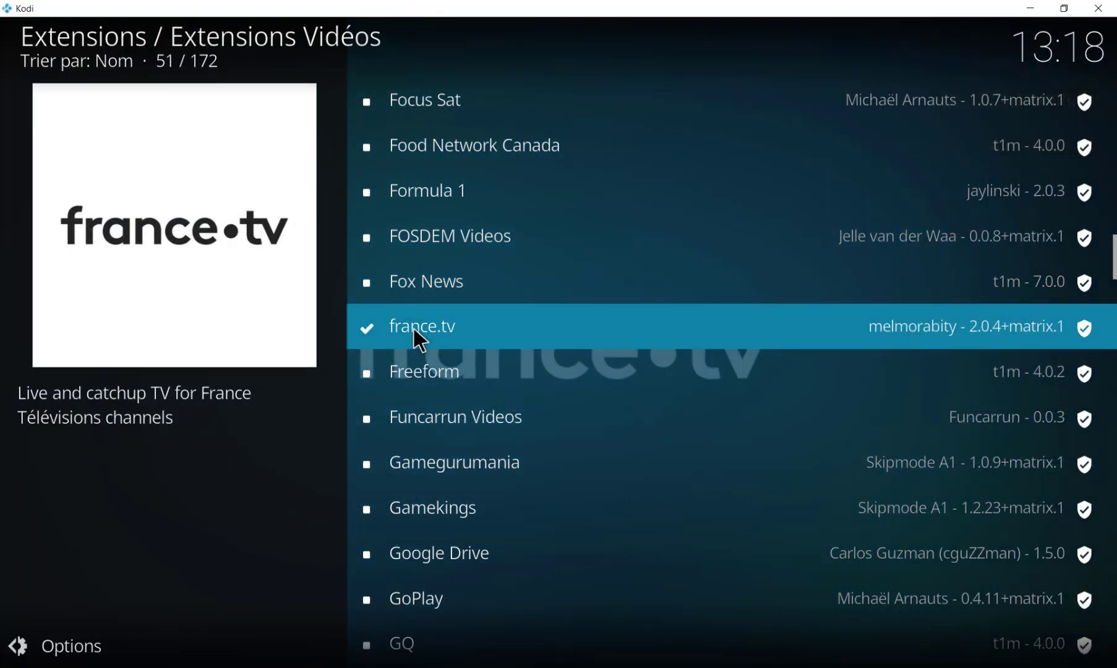
Step: Open the installed france.tv add-on from its information page, view its sections, and leave it
{"action": "left_click", "coordinate": [414, 331]}
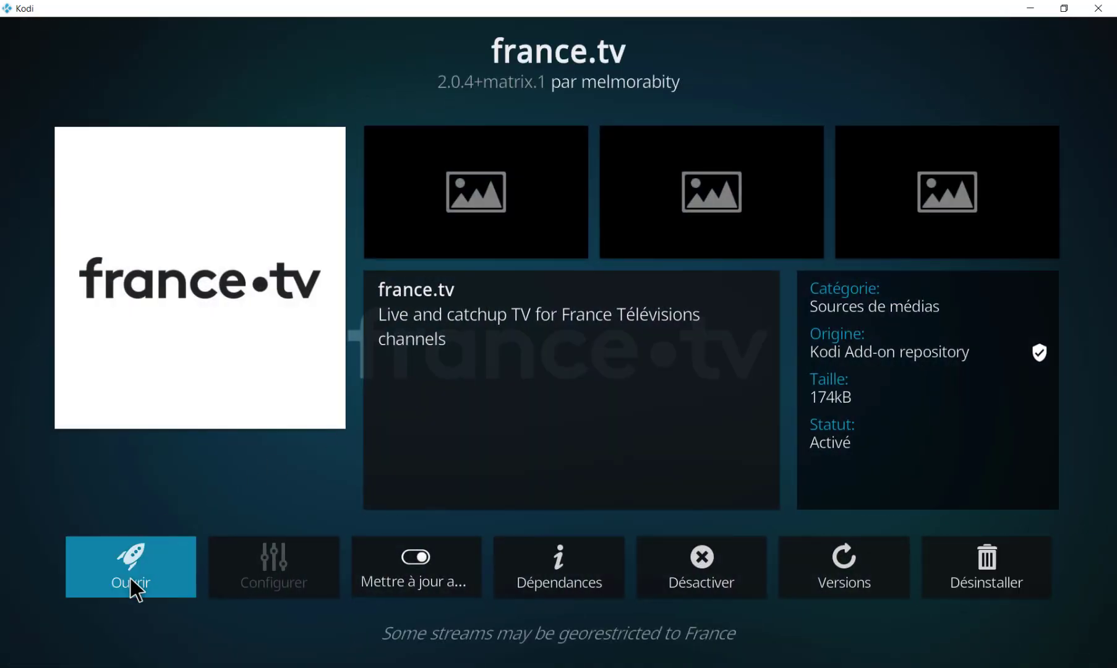
{"action": "left_click", "coordinate": [130, 578]}
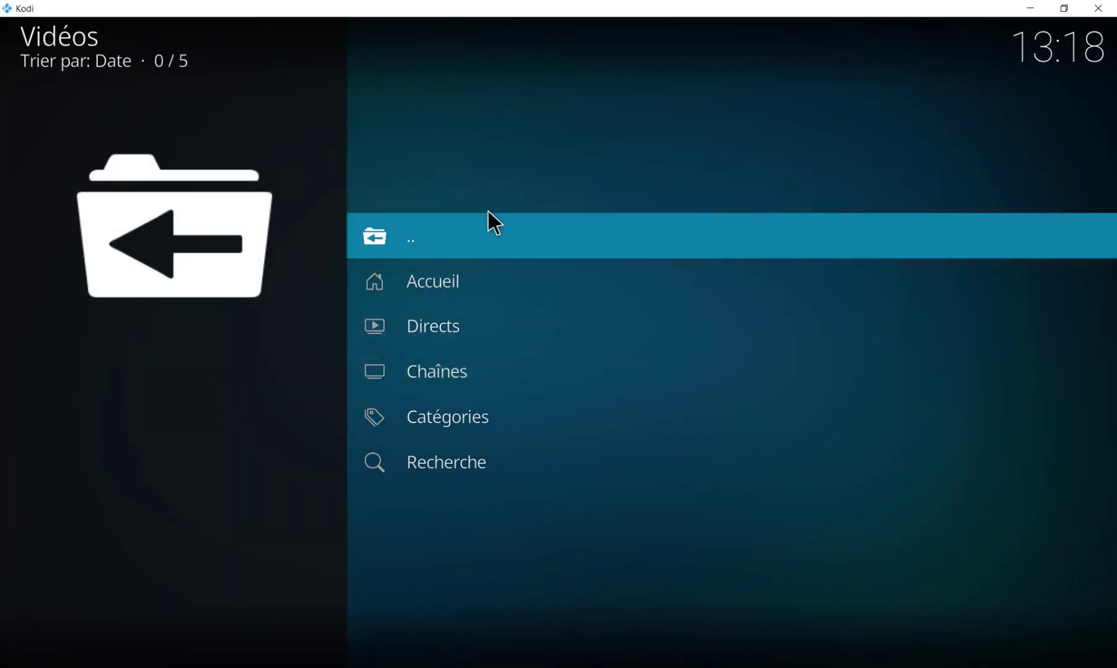
{"action": "left_click", "coordinate": [465, 241]}
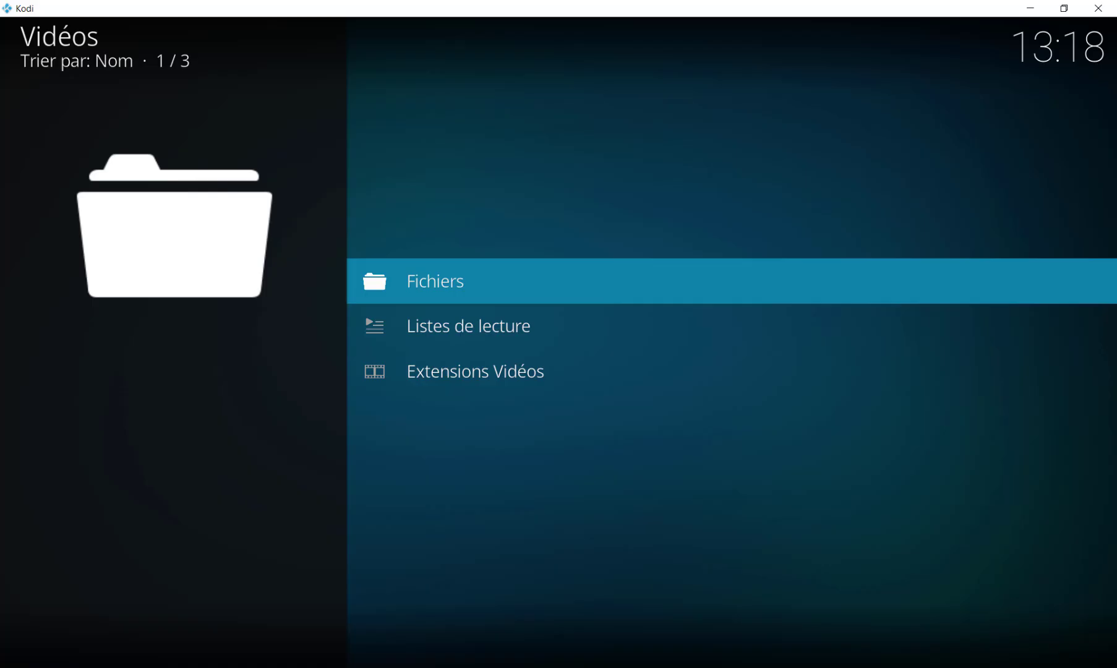
Step: Return through the video add-ons list and the Kodi Add-on repository to the home screen
{"action": "left_click", "coordinate": [470, 371]}
{"action": "scroll", "coordinate": [459, 127], "scroll_direction": "up", "scroll_amount": 10}
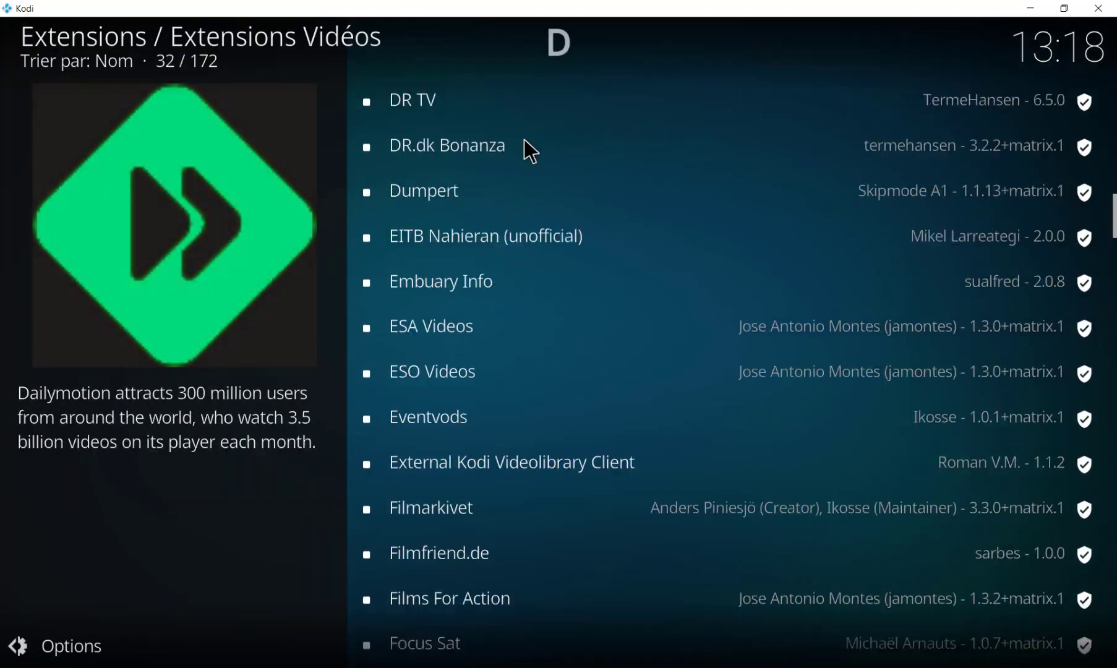
{"action": "scroll", "coordinate": [524, 140], "scroll_direction": "up", "scroll_amount": 20}
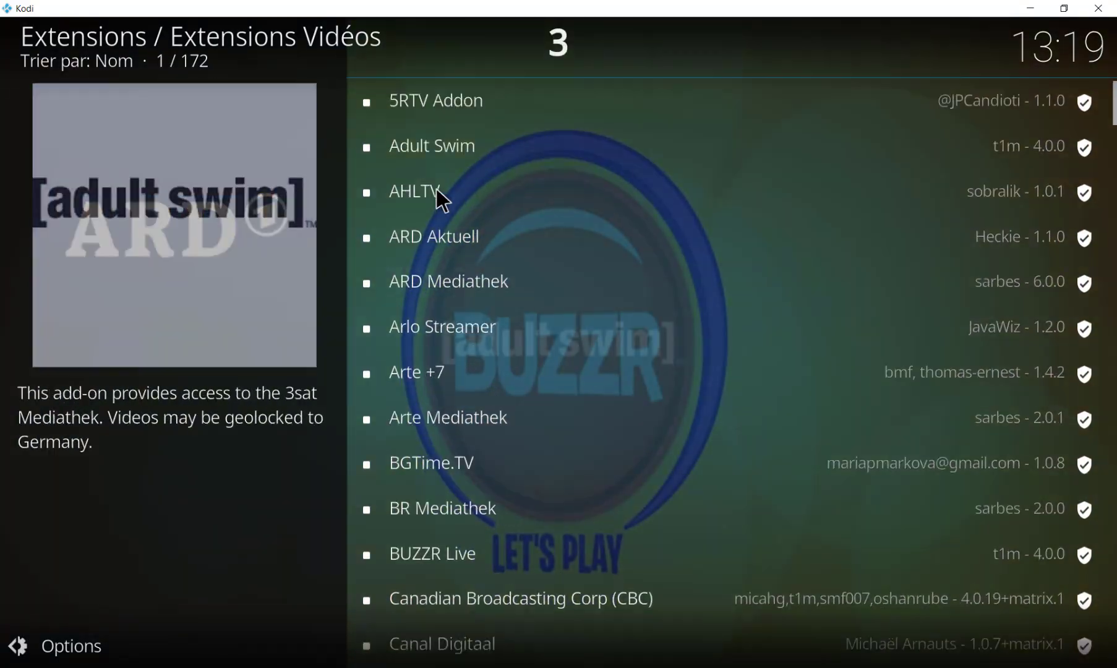
{"action": "scroll", "coordinate": [442, 199], "scroll_direction": "up", "scroll_amount": 2}
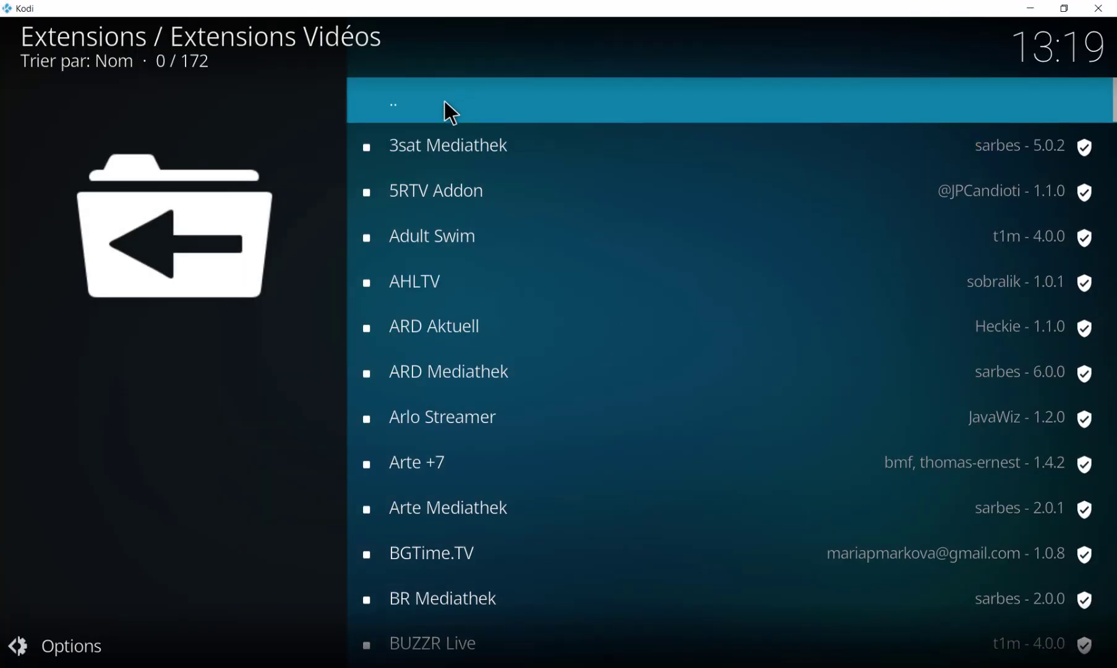
{"action": "left_click", "coordinate": [445, 102]}
{"action": "scroll", "coordinate": [506, 167], "scroll_direction": "up", "scroll_amount": 5}
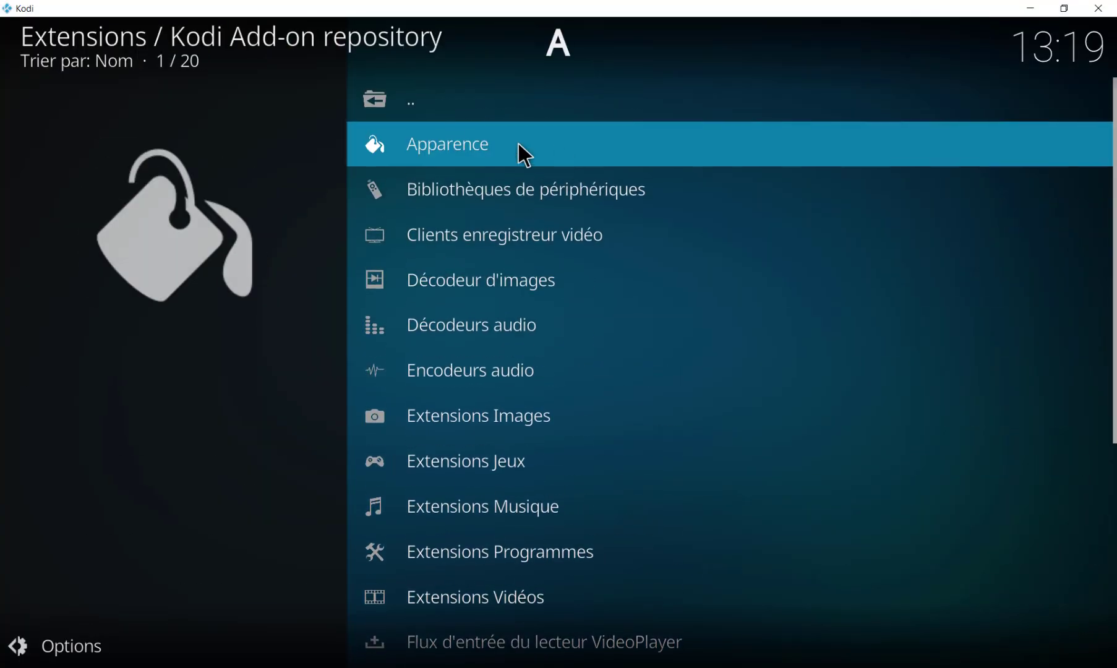
{"action": "left_click", "coordinate": [448, 97]}
{"action": "key", "text": "Escape"}
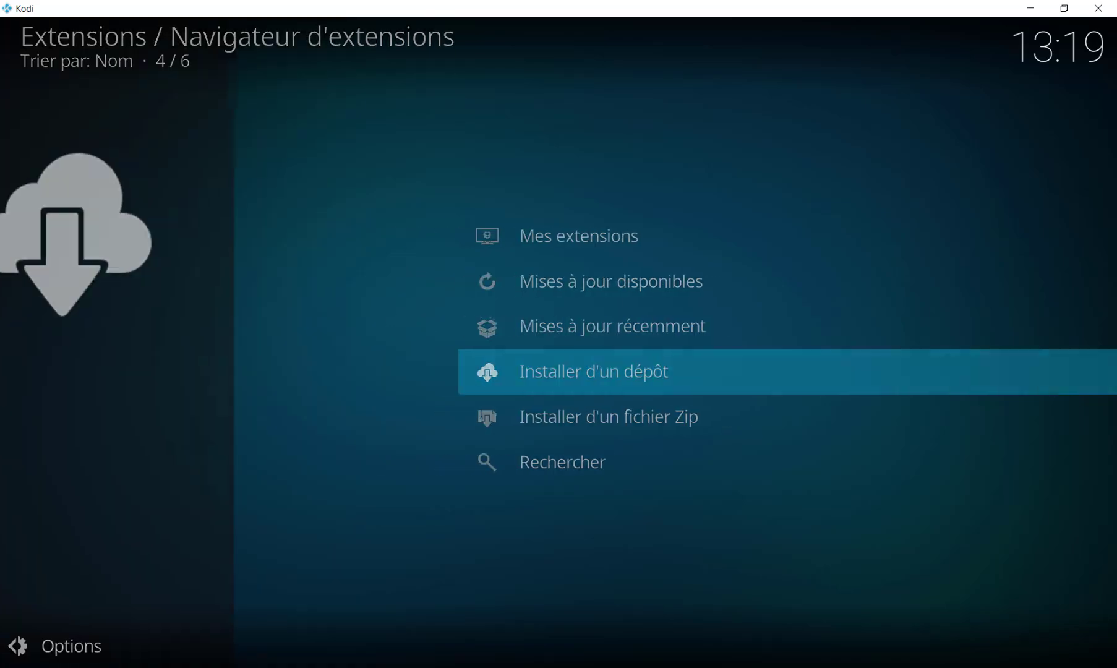
{"action": "key", "text": "Escape"}
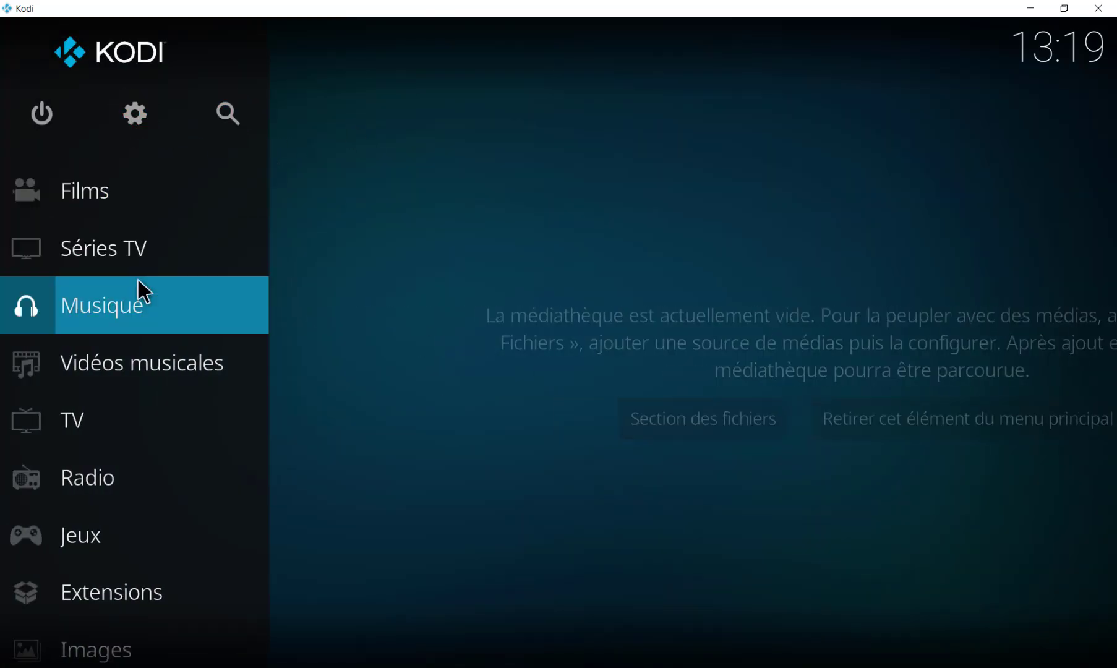
Step: Open france.tv from the home screen's Extensions section, view its sections, and return to the home screen
{"action": "mouse_move", "coordinate": [132, 588]}
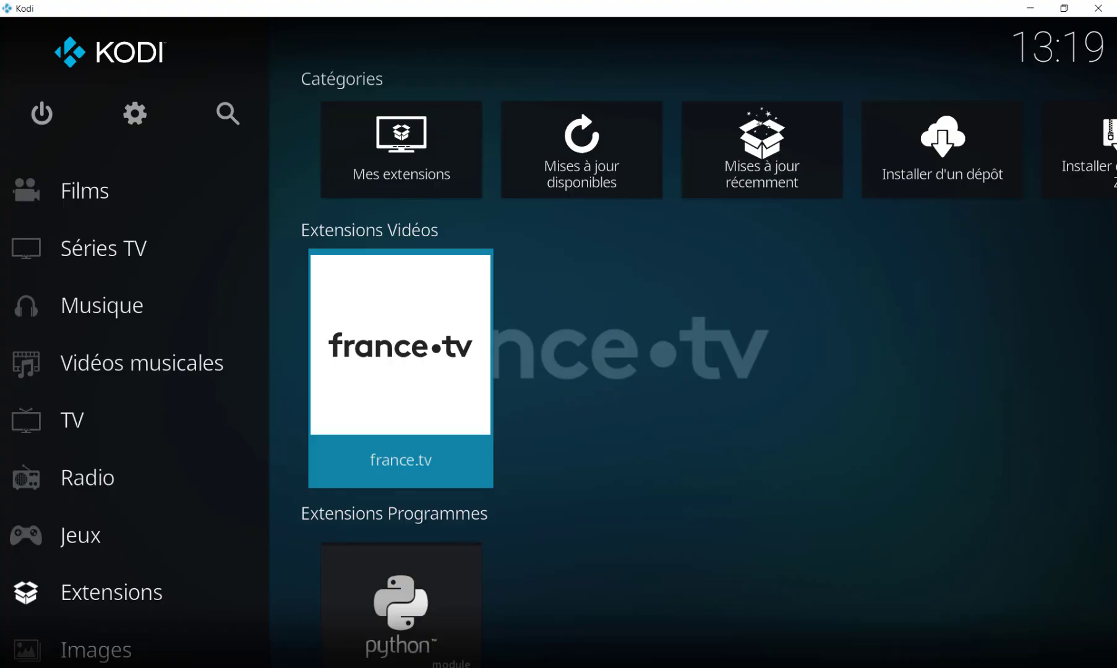
{"action": "left_click", "coordinate": [394, 381]}
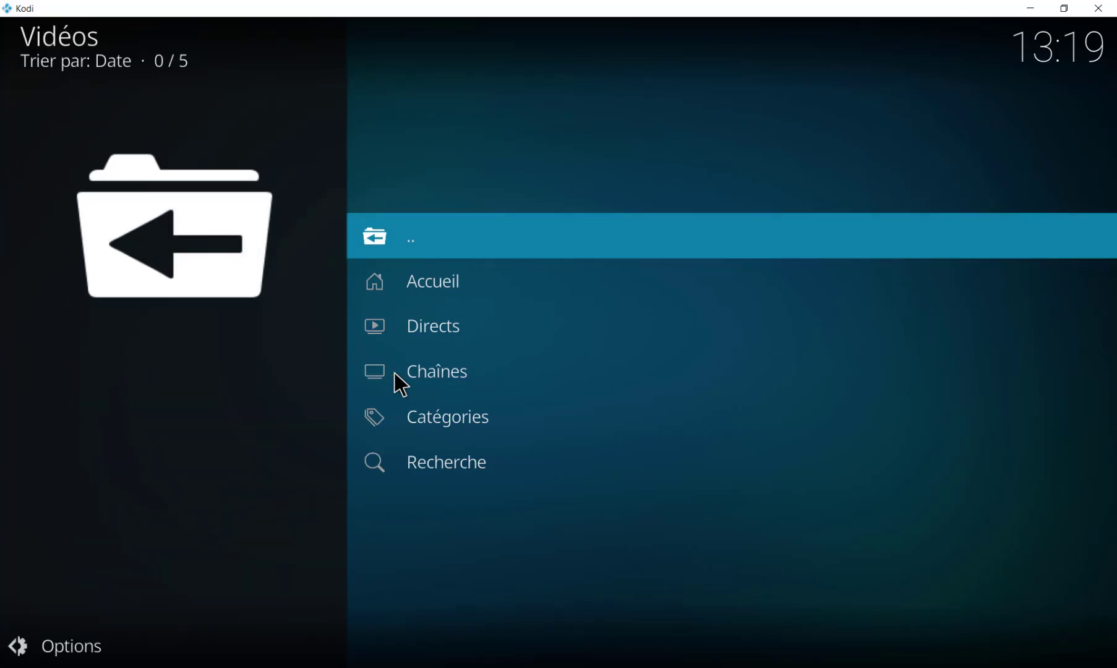
{"action": "left_click", "coordinate": [421, 252]}
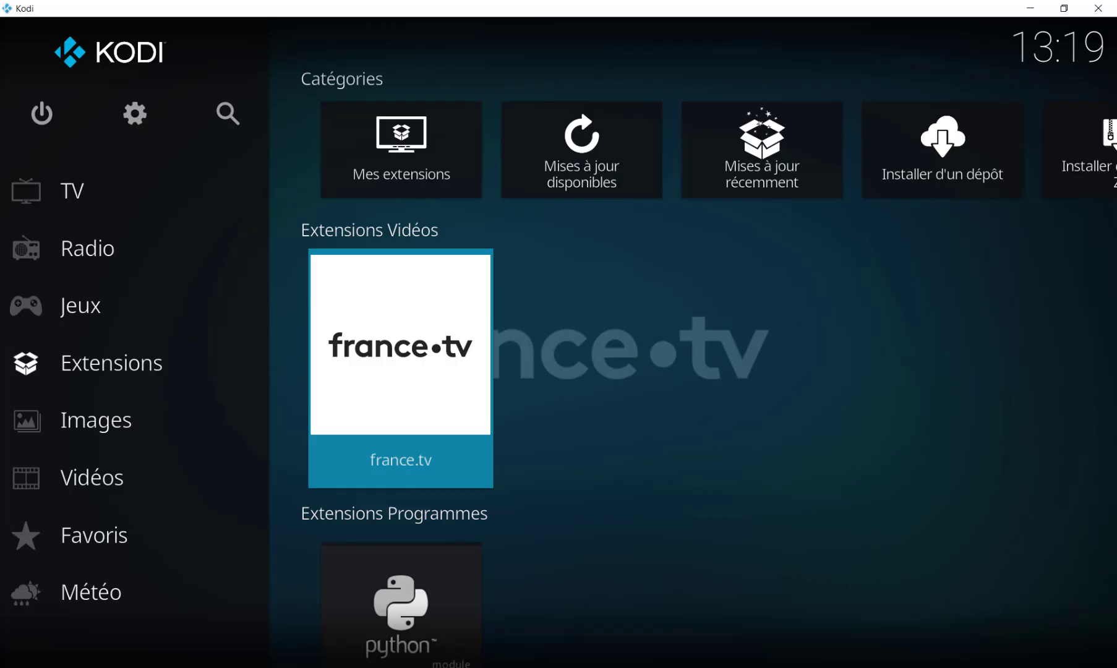
Step: Enable unknown sources (Sources inconnues) in the system's Extensions settings, accept the warning, and return to the system overview
{"action": "left_click", "coordinate": [132, 120]}
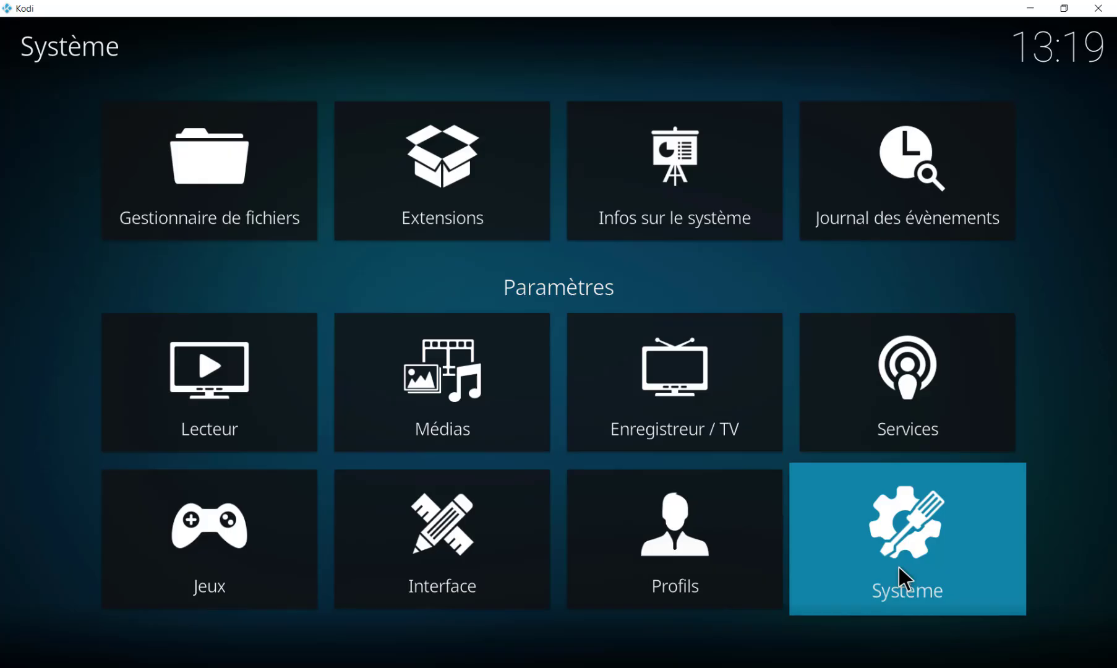
{"action": "left_click", "coordinate": [899, 568]}
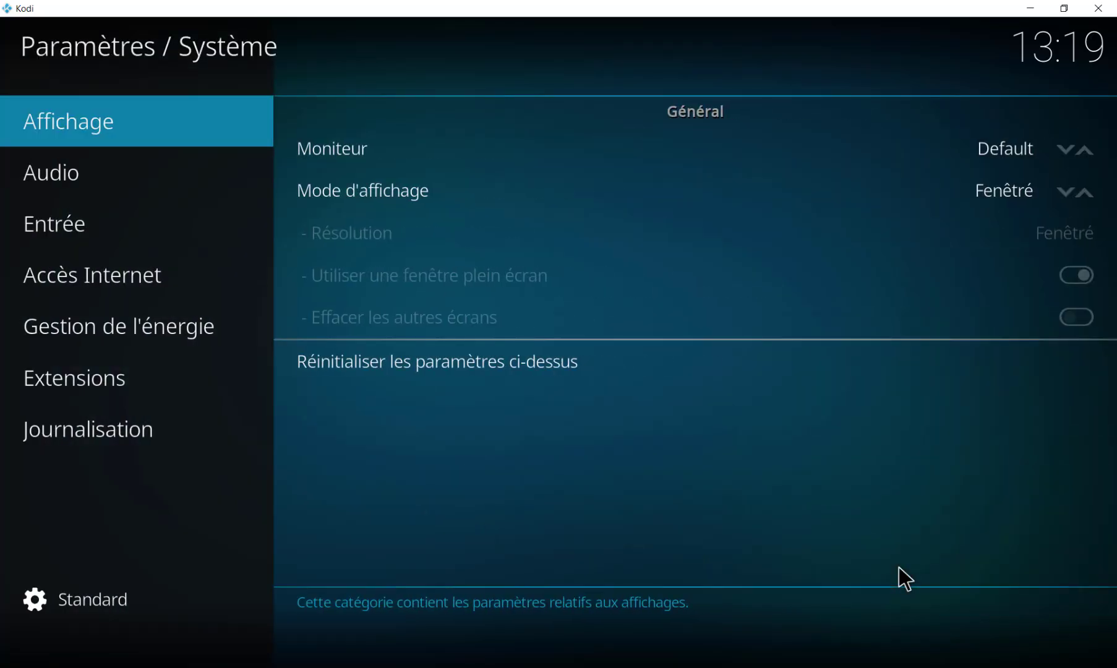
{"action": "mouse_move", "coordinate": [252, 394]}
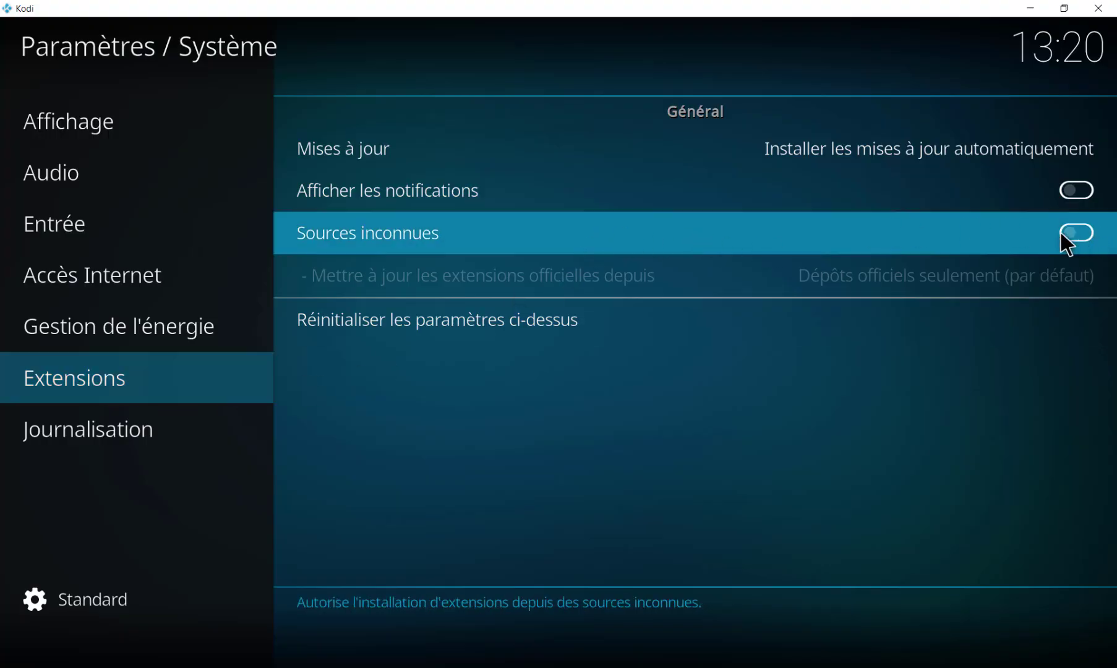
{"action": "left_click", "coordinate": [1084, 237]}
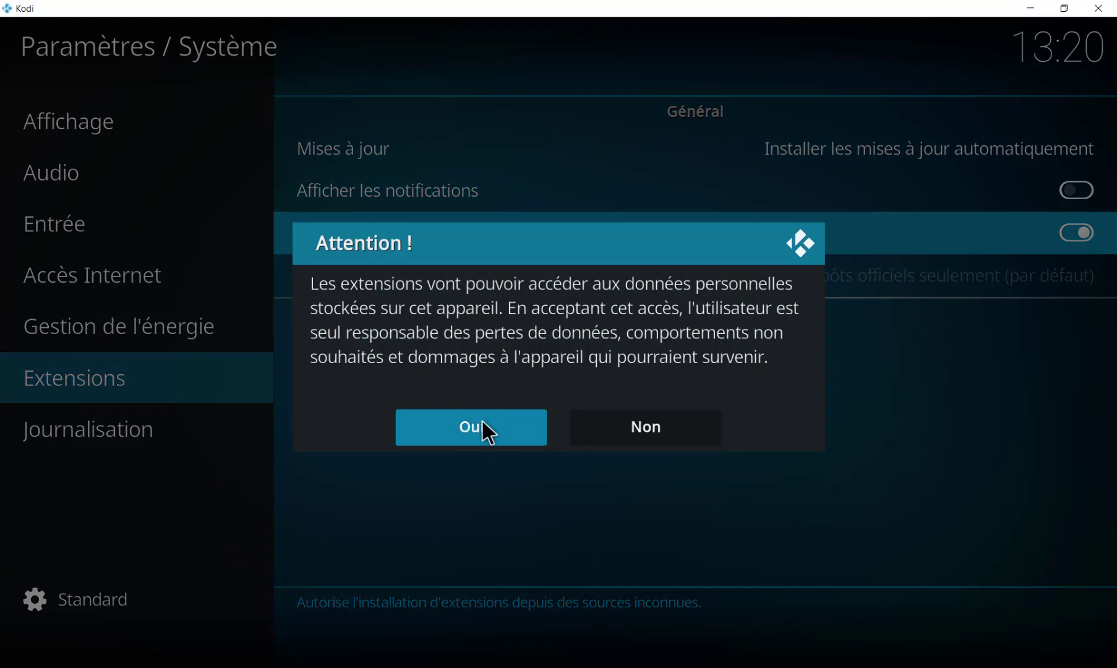
{"action": "left_click", "coordinate": [483, 430]}
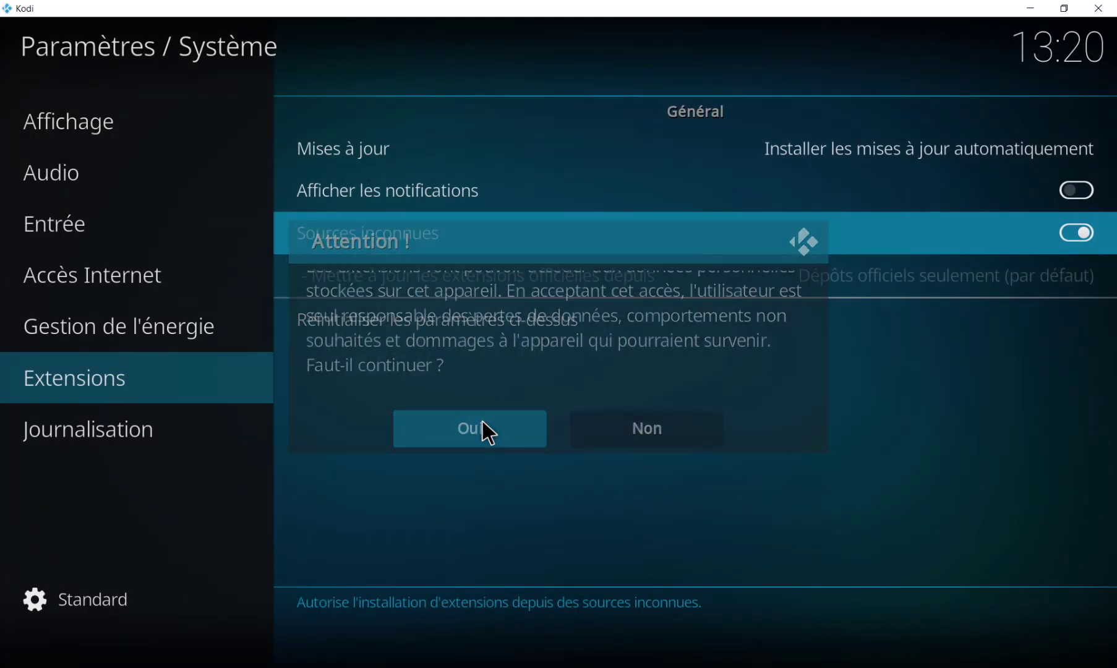
{"action": "right_click", "coordinate": [482, 422]}
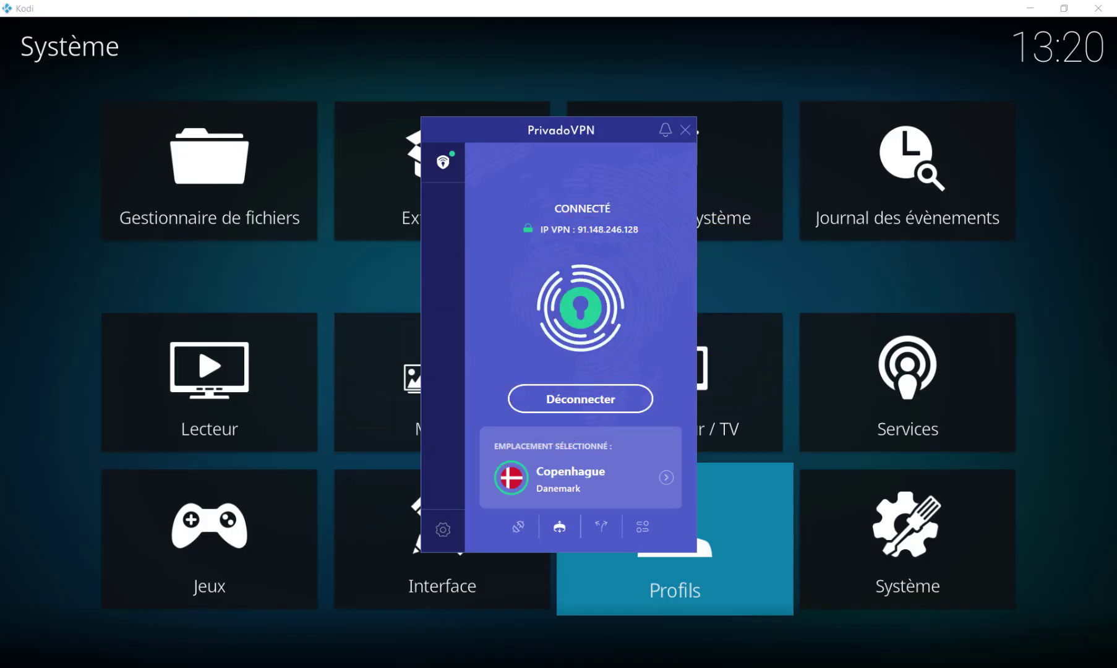
{"action": "left_click", "coordinate": [121, 269]}
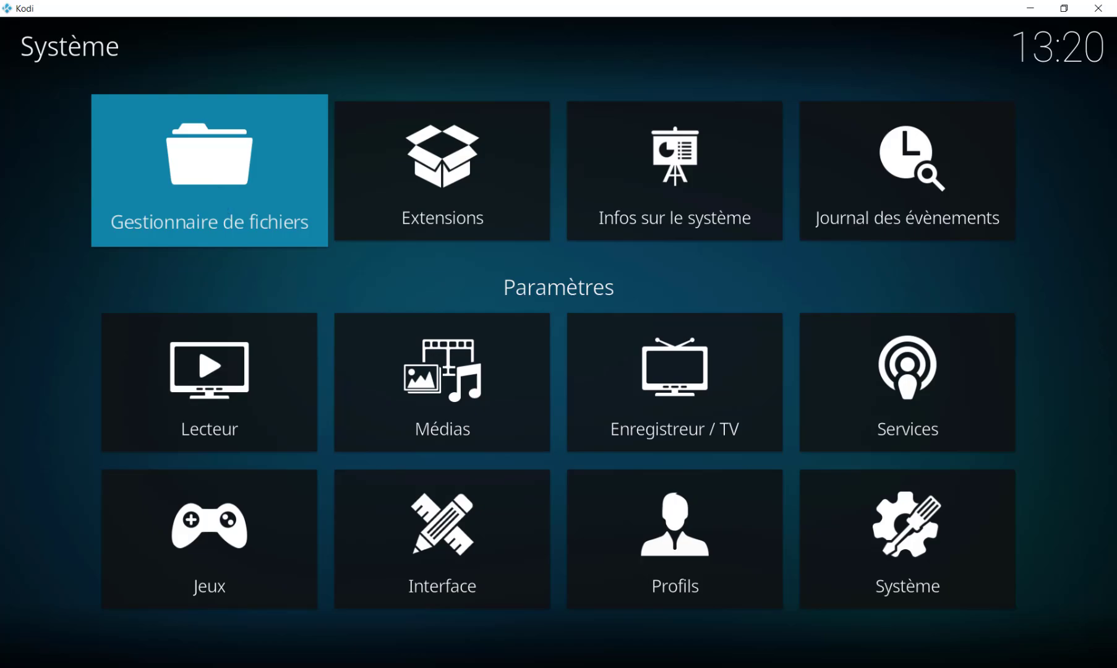
{"action": "left_click", "coordinate": [213, 188]}
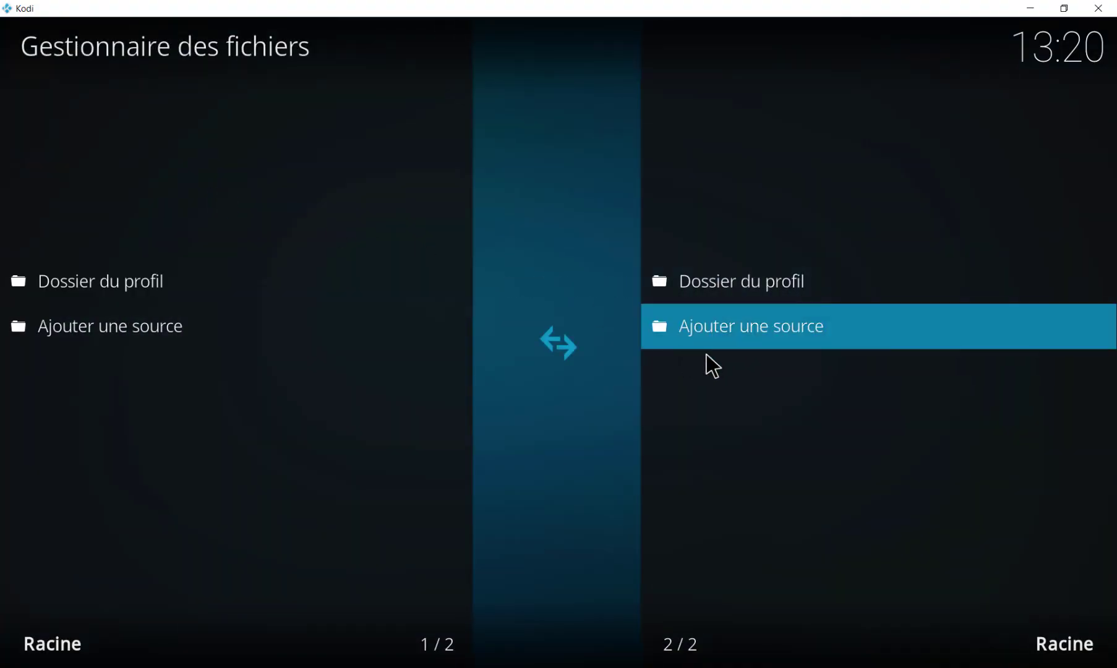
{"action": "left_click", "coordinate": [755, 324]}
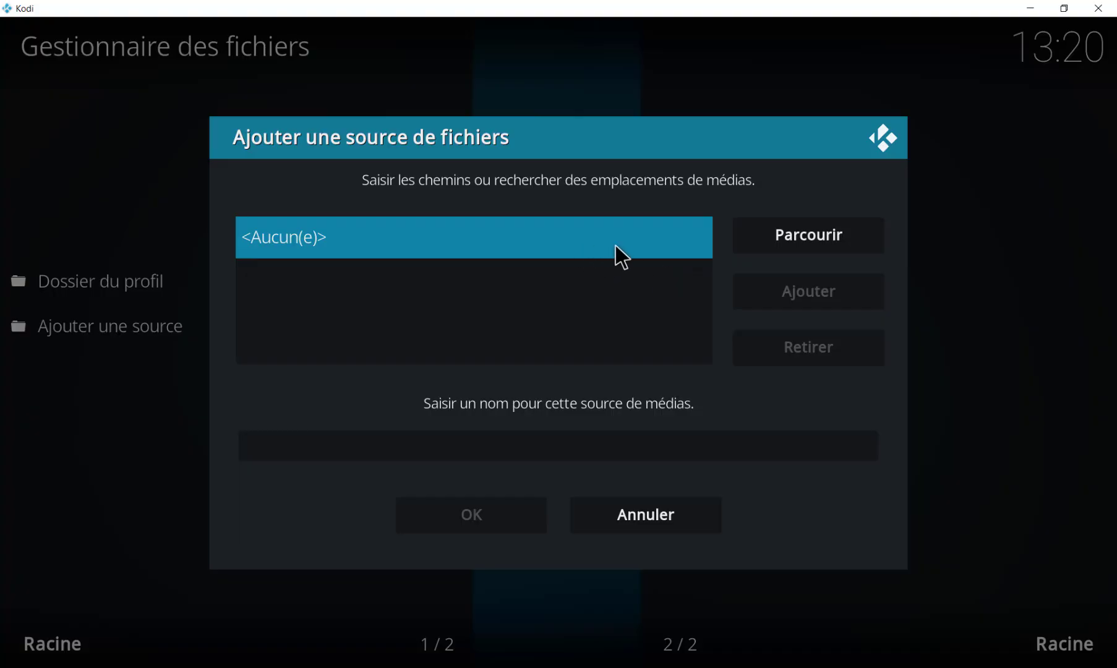
{"action": "left_click", "coordinate": [555, 247]}
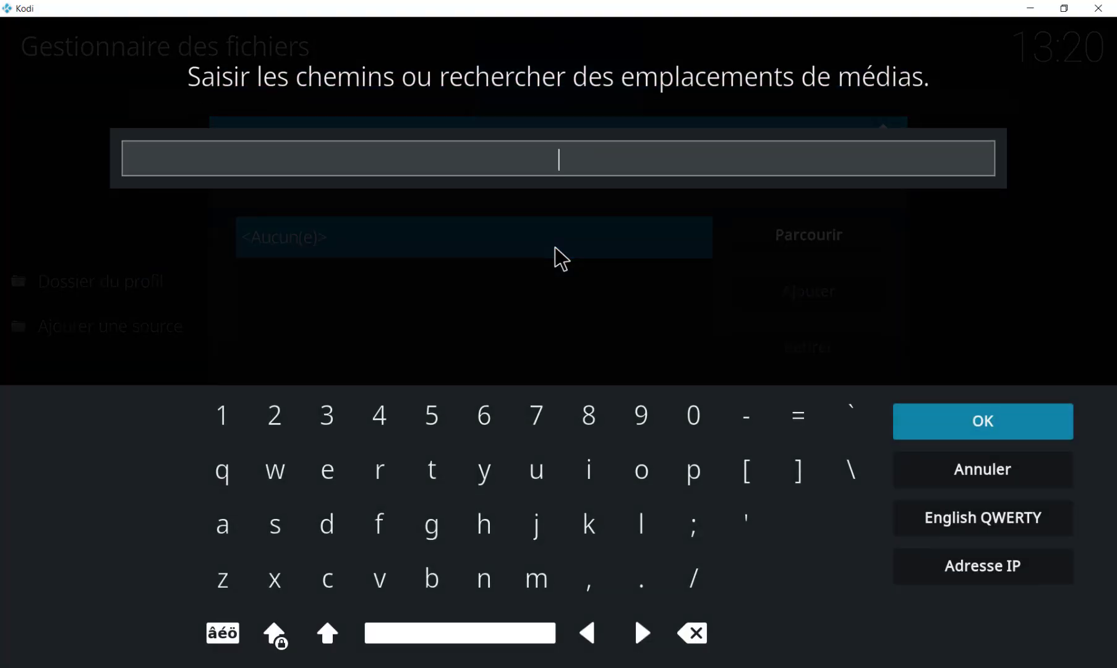
{"action": "type", "text": "https://kodi-vstream.github.io/repo/"}
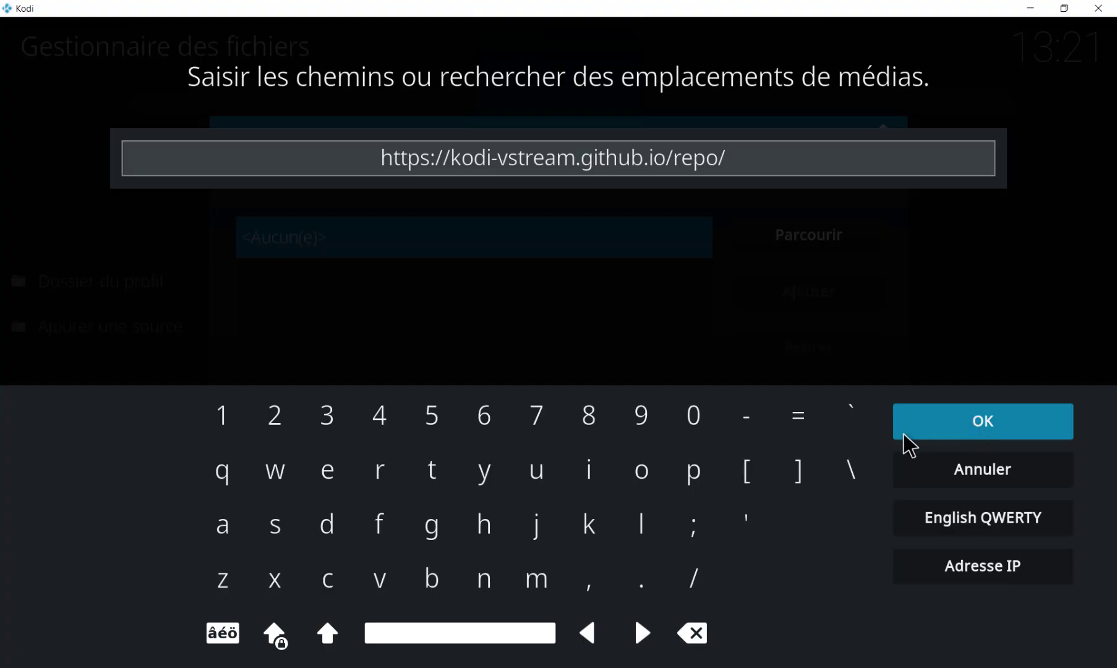
{"action": "left_click", "coordinate": [965, 423]}
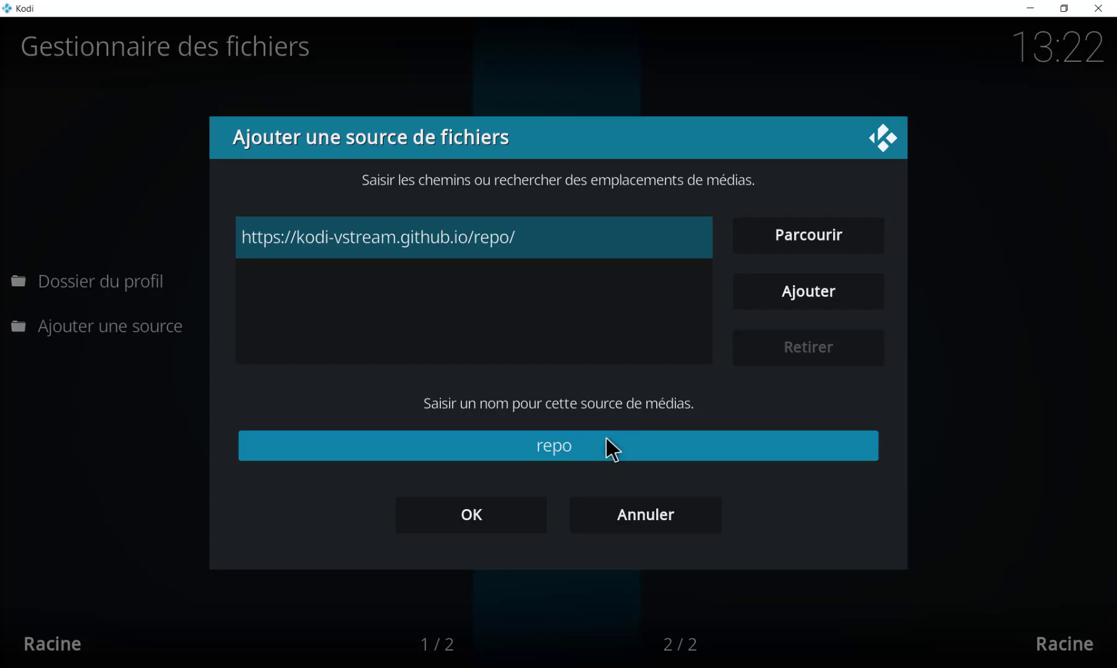
{"action": "left_click", "coordinate": [481, 527]}
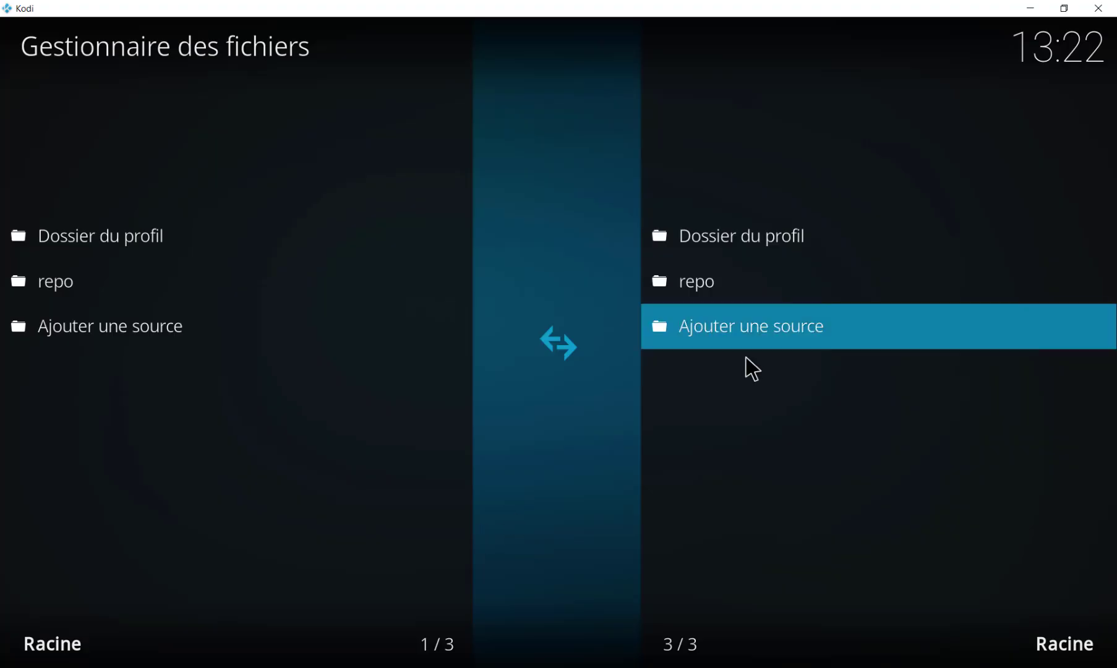
Step: Install repository.vstream-0.0.6.zip from the repo source as a zip file, and open the list of repositories to install from
{"action": "key", "text": "Escape"}
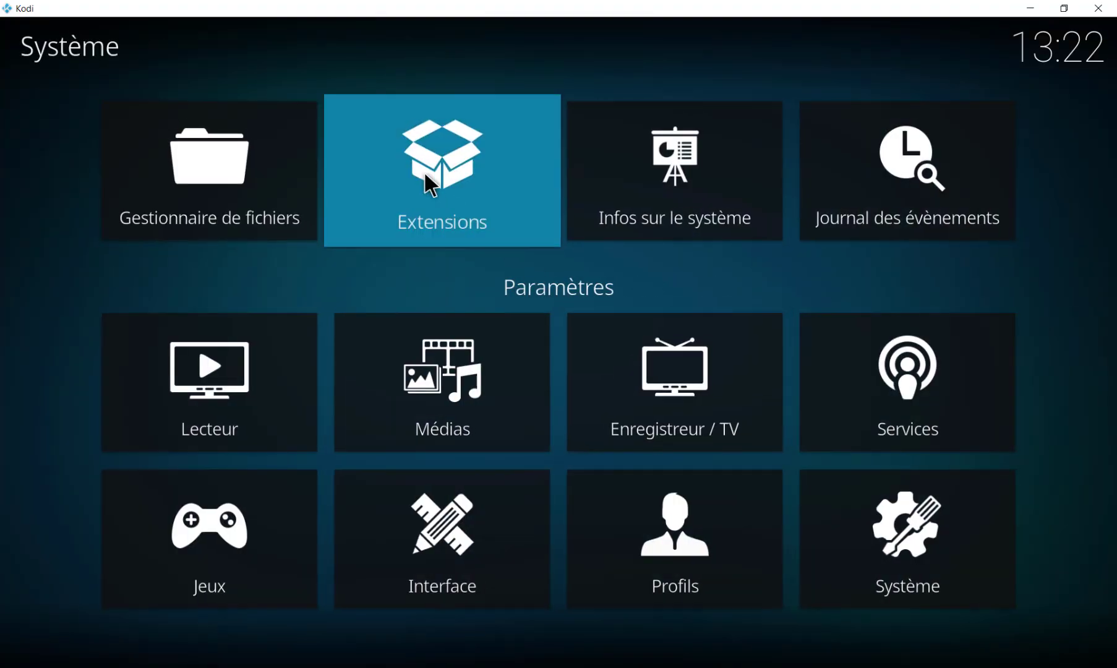
{"action": "left_click", "coordinate": [426, 176]}
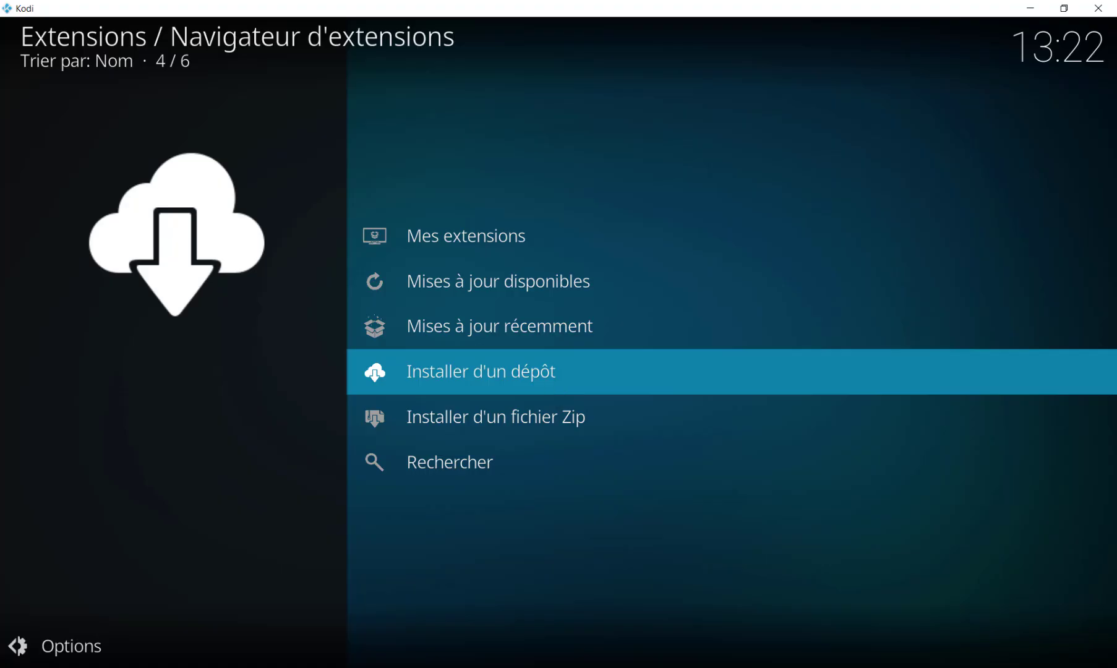
{"action": "left_click", "coordinate": [569, 421]}
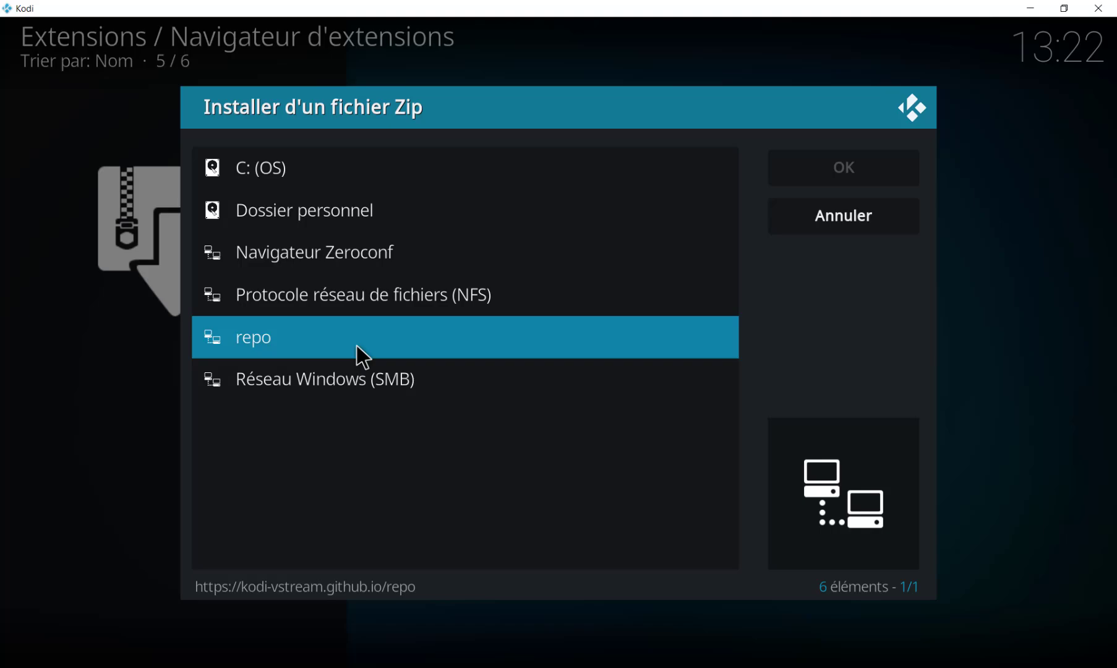
{"action": "left_click", "coordinate": [356, 357]}
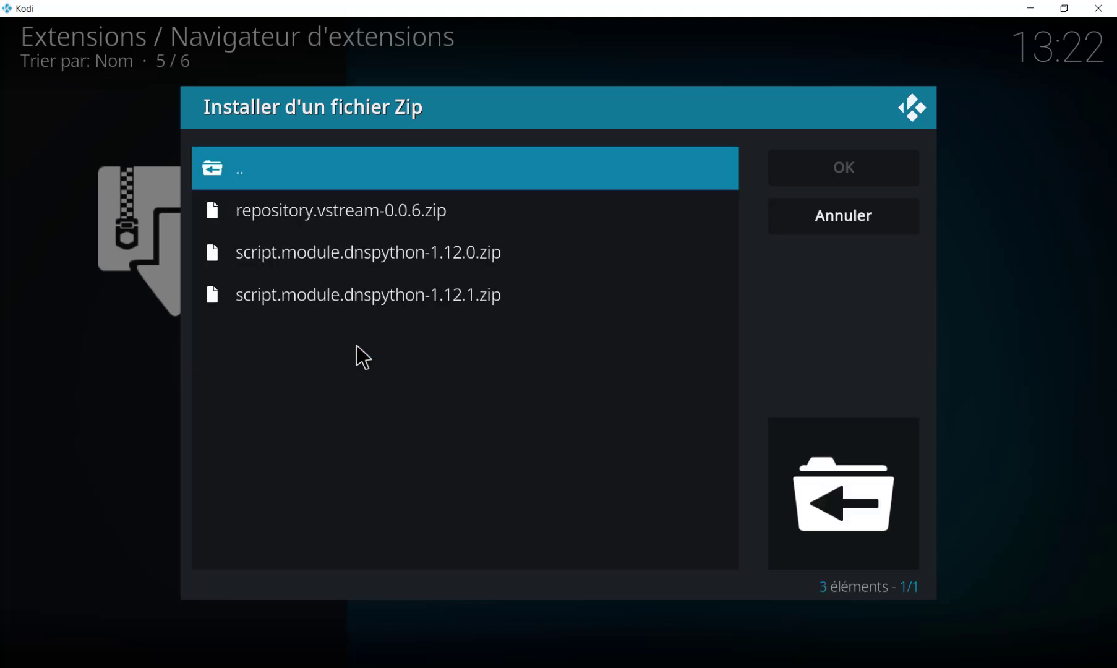
{"action": "left_click", "coordinate": [434, 220]}
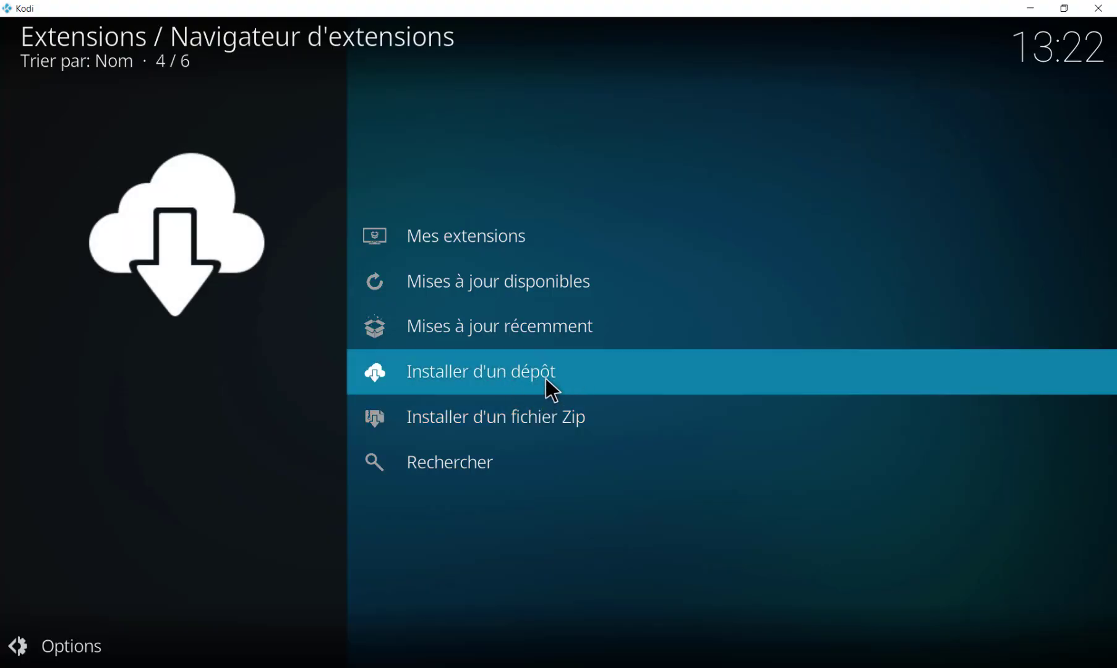
{"action": "left_click", "coordinate": [547, 380]}
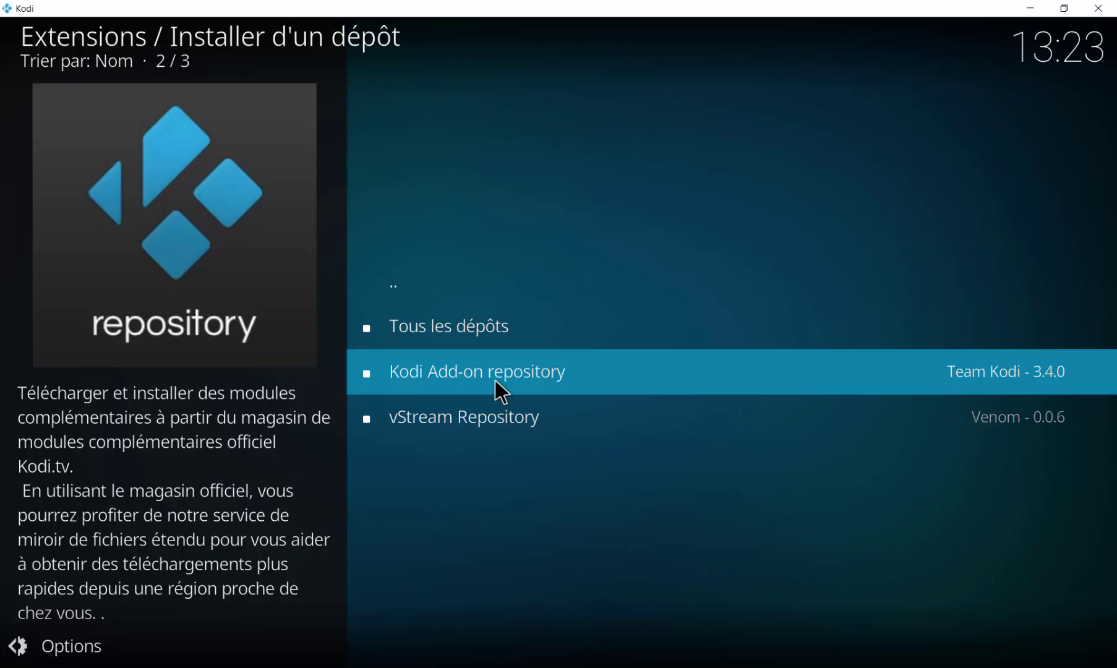
Step: Browse the video add-ons (Extensions Vidéos) in the Kodi Add-on repository and return to the repository list
{"action": "left_click", "coordinate": [513, 380]}
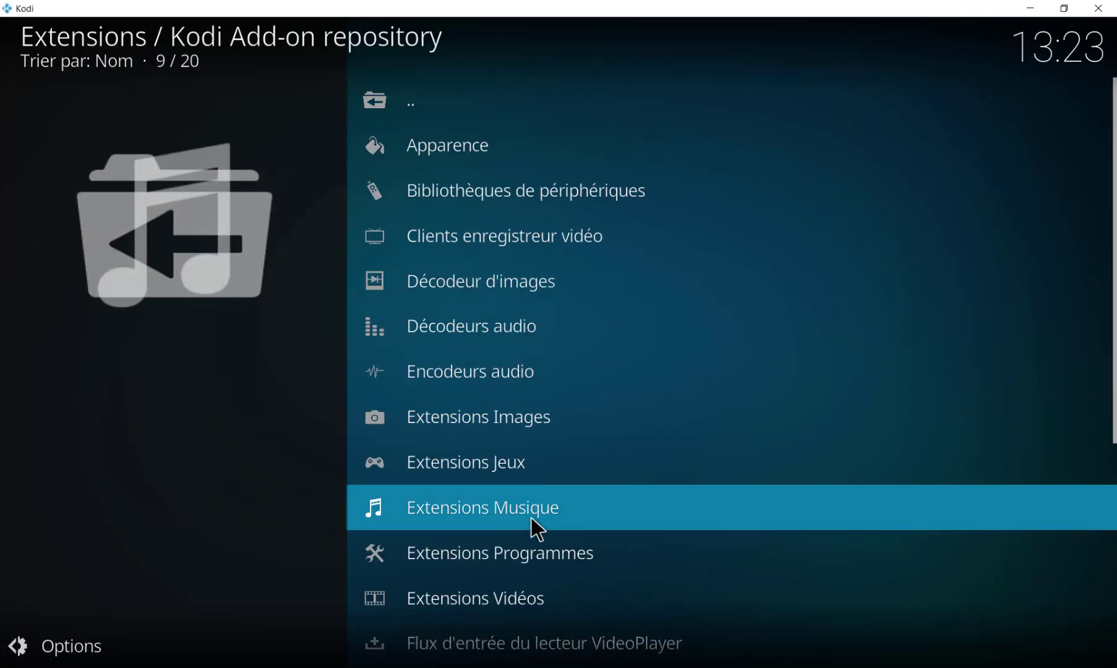
{"action": "left_click", "coordinate": [505, 604]}
{"action": "scroll", "coordinate": [539, 365], "scroll_direction": "down", "scroll_amount": 10}
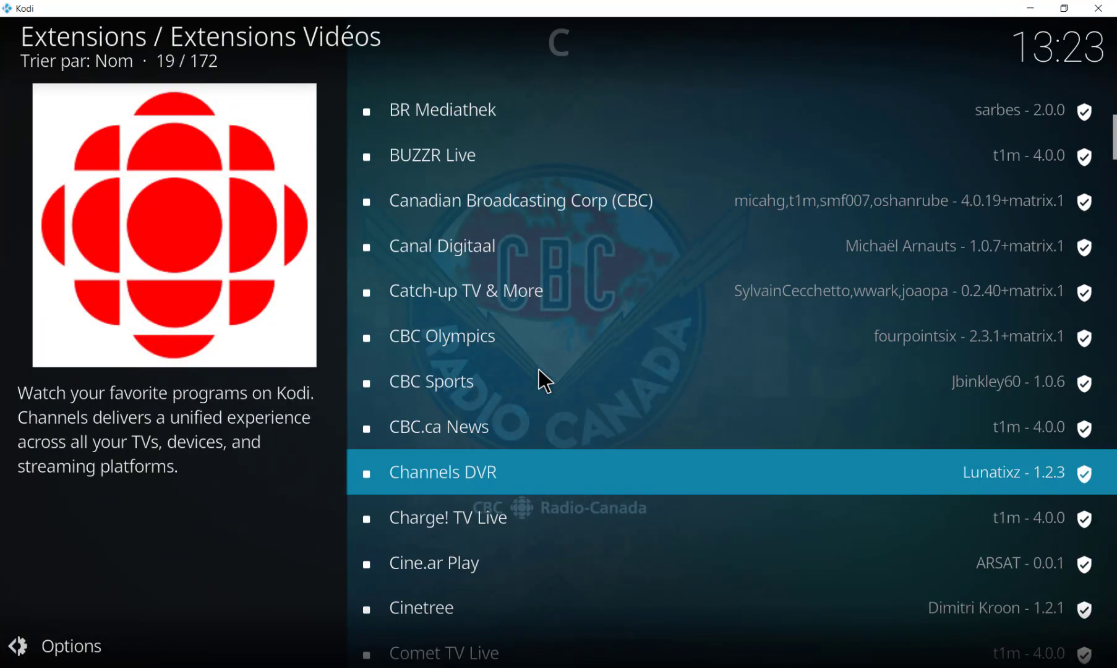
{"action": "scroll", "coordinate": [541, 376], "scroll_direction": "down", "scroll_amount": 6}
{"action": "scroll", "coordinate": [570, 374], "scroll_direction": "up", "scroll_amount": 19}
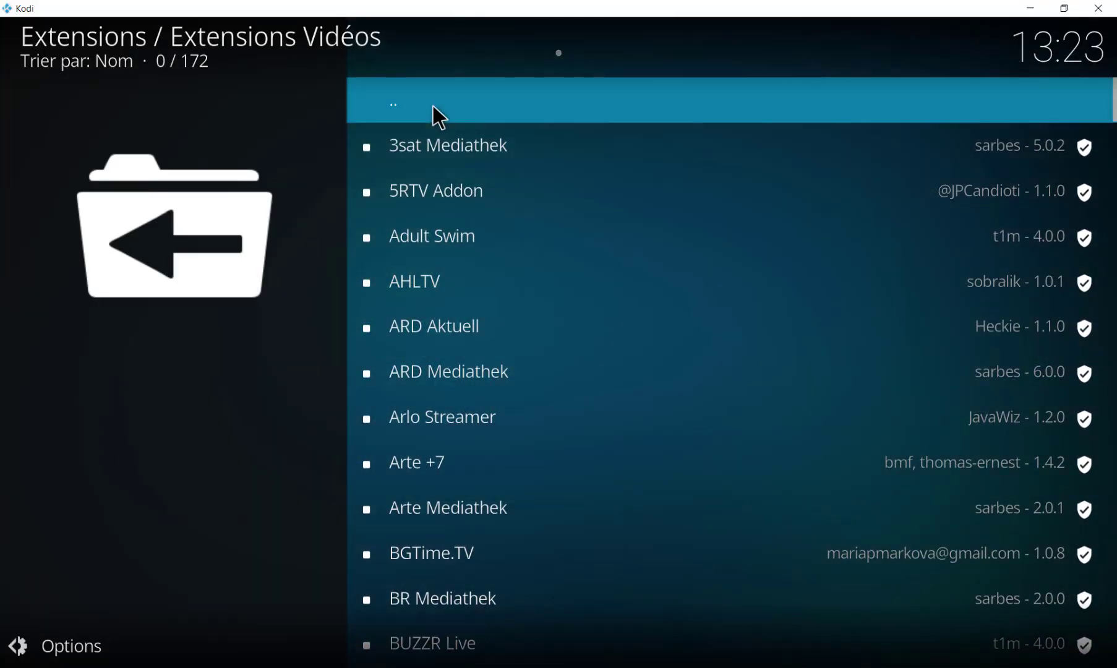
{"action": "left_click", "coordinate": [433, 108]}
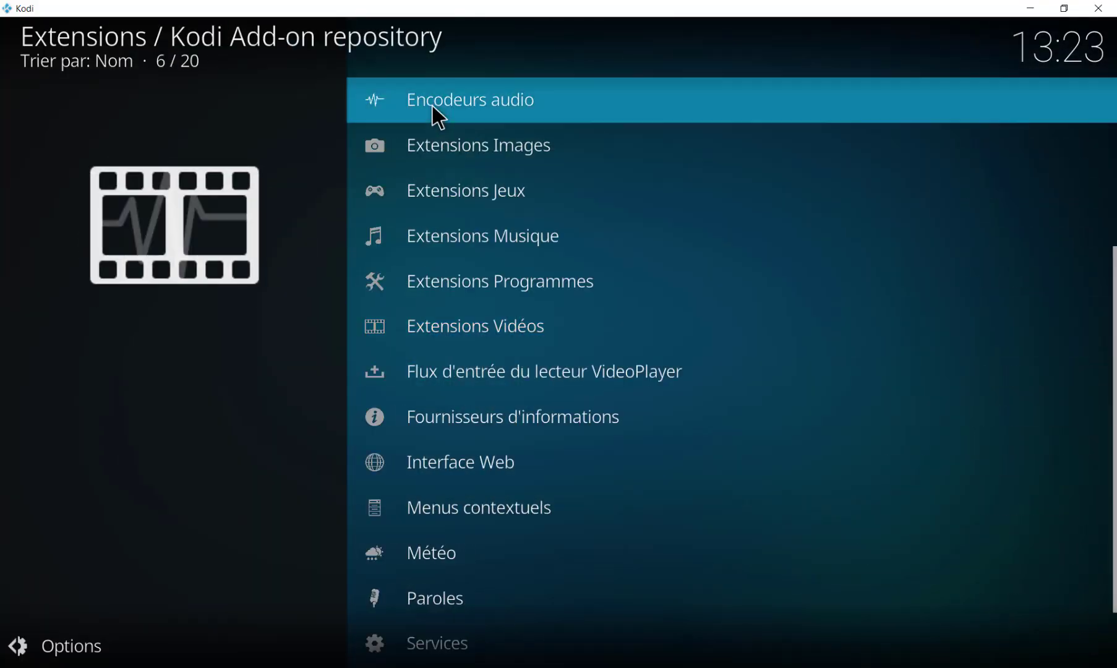
{"action": "scroll", "coordinate": [483, 173], "scroll_direction": "up", "scroll_amount": 7}
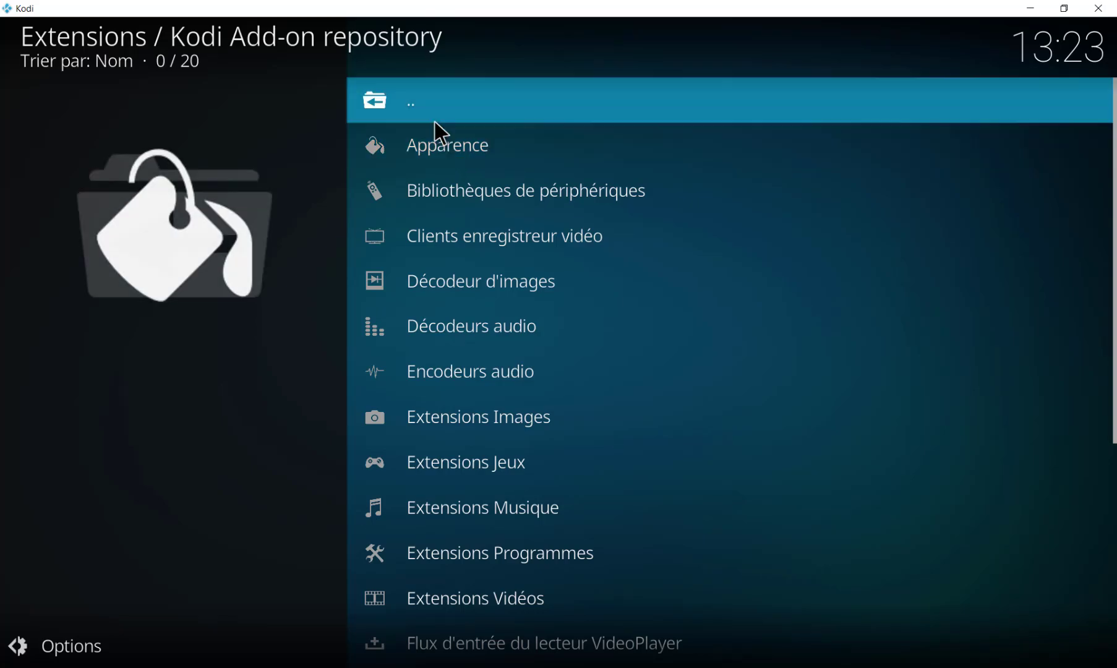
{"action": "left_click", "coordinate": [431, 110]}
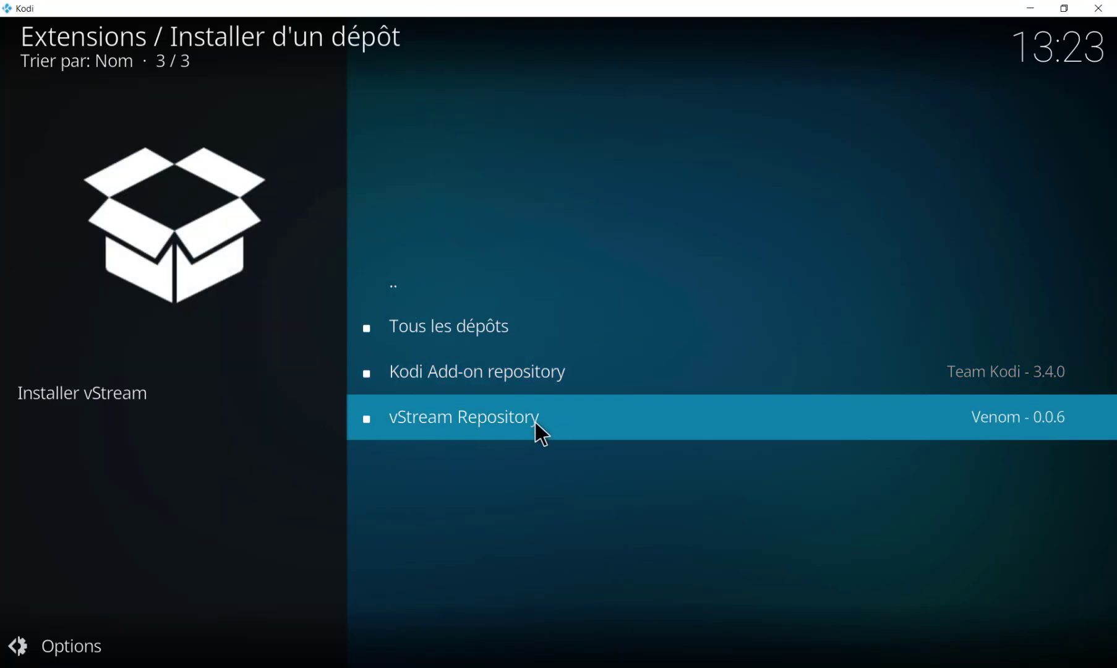
Step: Install the vStream video add-on from the vStream Repository and accept its additional required extensions
{"action": "left_click", "coordinate": [541, 433]}
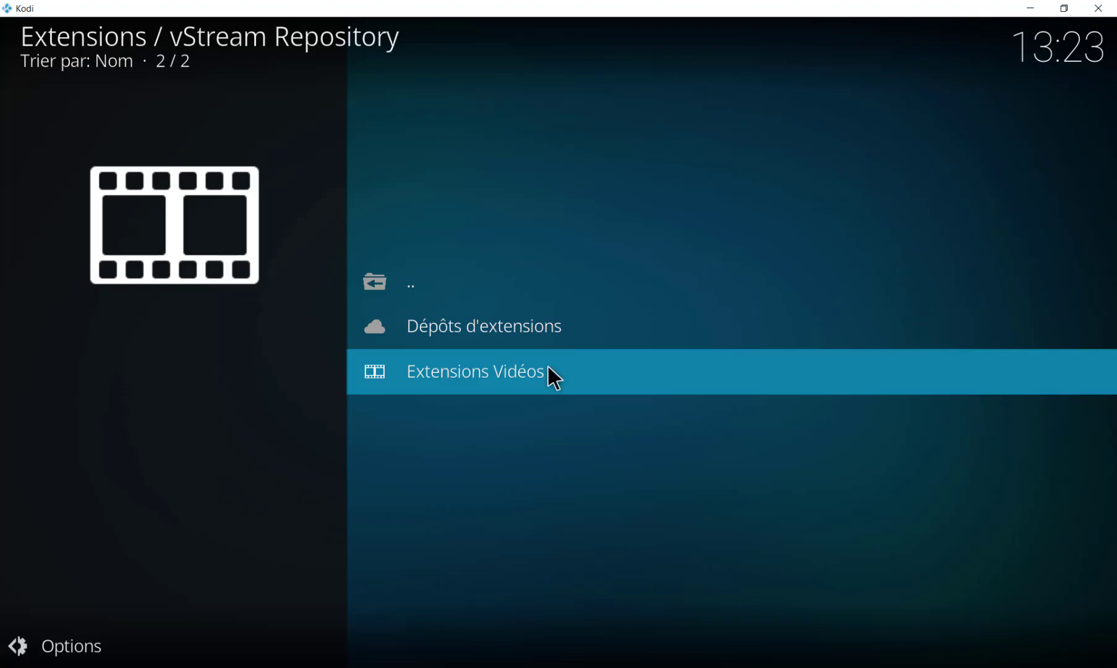
{"action": "left_click", "coordinate": [549, 368]}
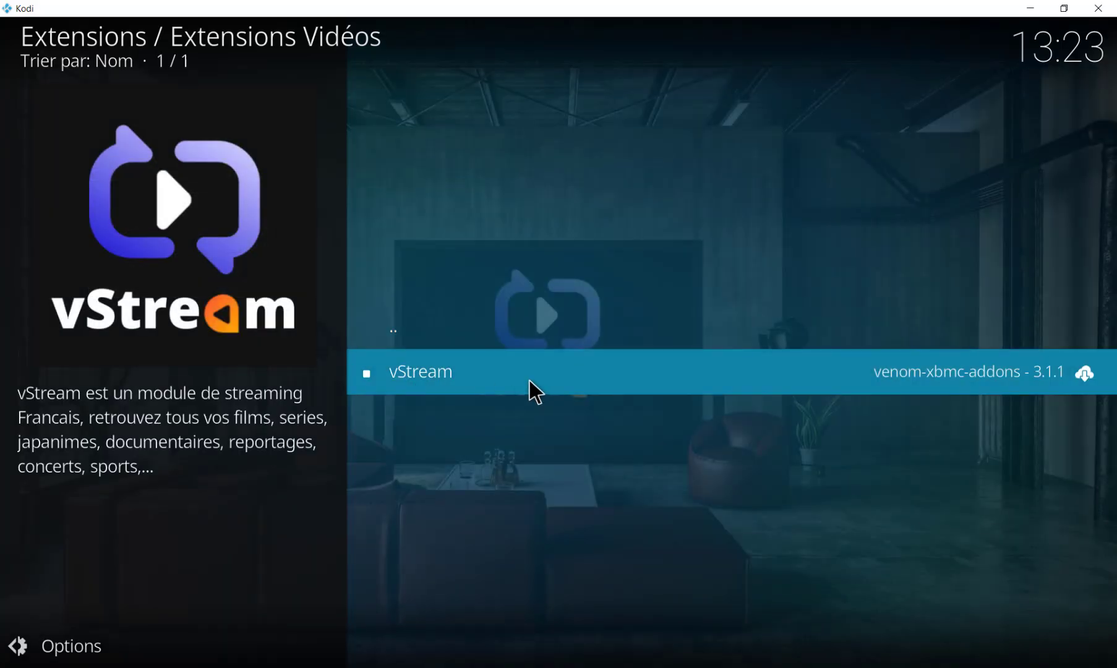
{"action": "left_click", "coordinate": [530, 380]}
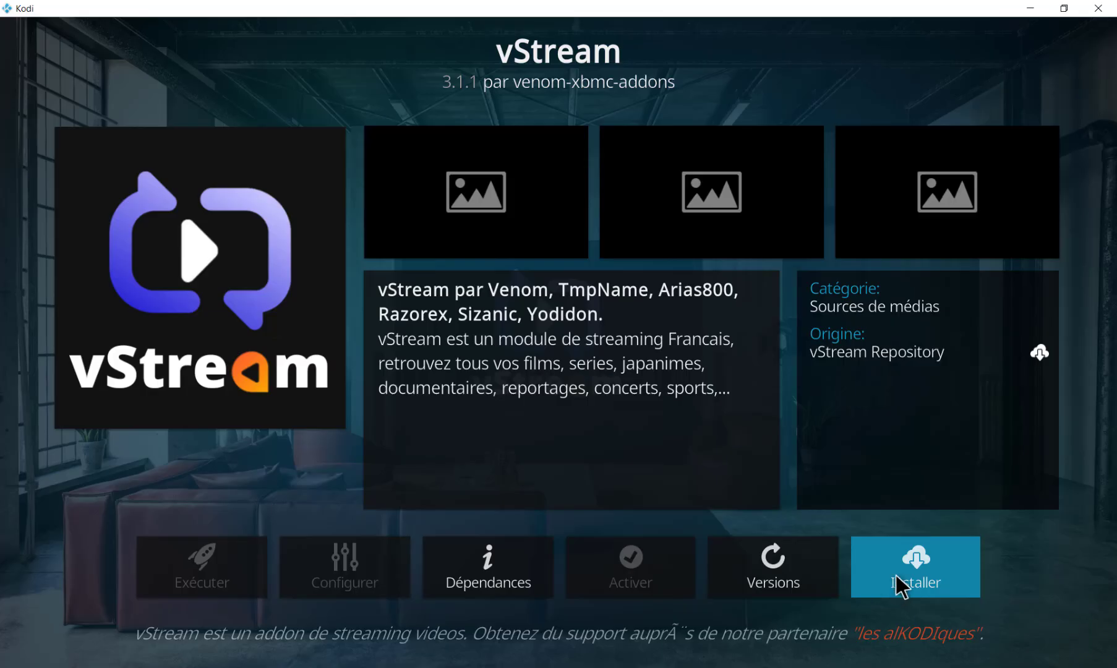
{"action": "left_click", "coordinate": [905, 569]}
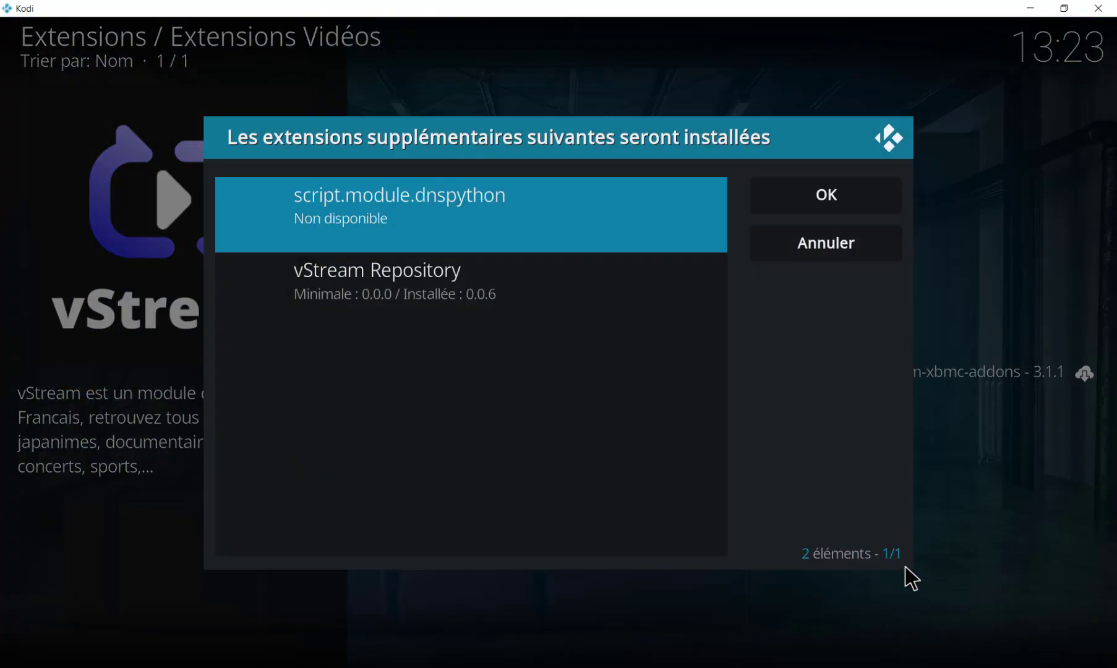
{"action": "left_click", "coordinate": [844, 200]}
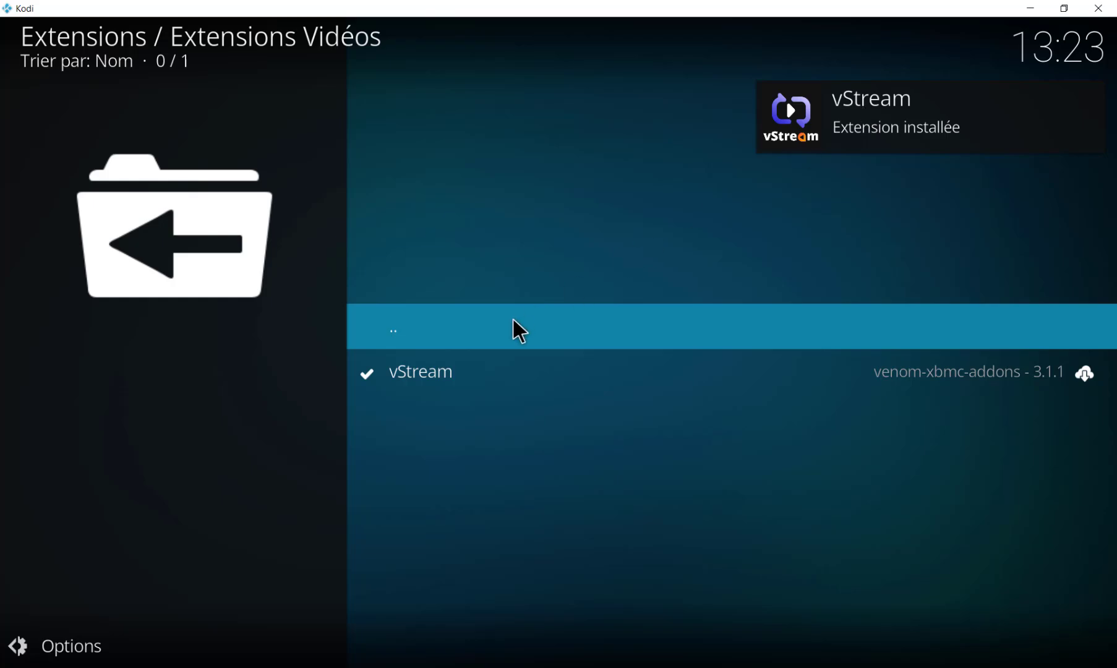
Step: View the installed vStream add-on's details page and go back out to the system overview
{"action": "left_click", "coordinate": [452, 379]}
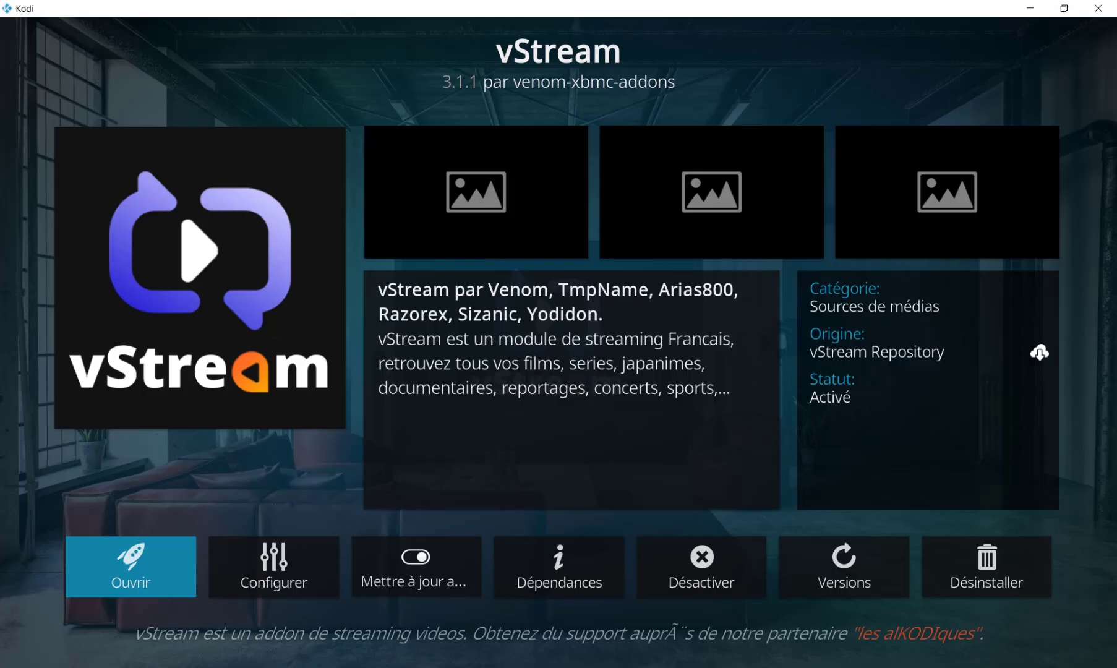
{"action": "key", "text": "Escape"}
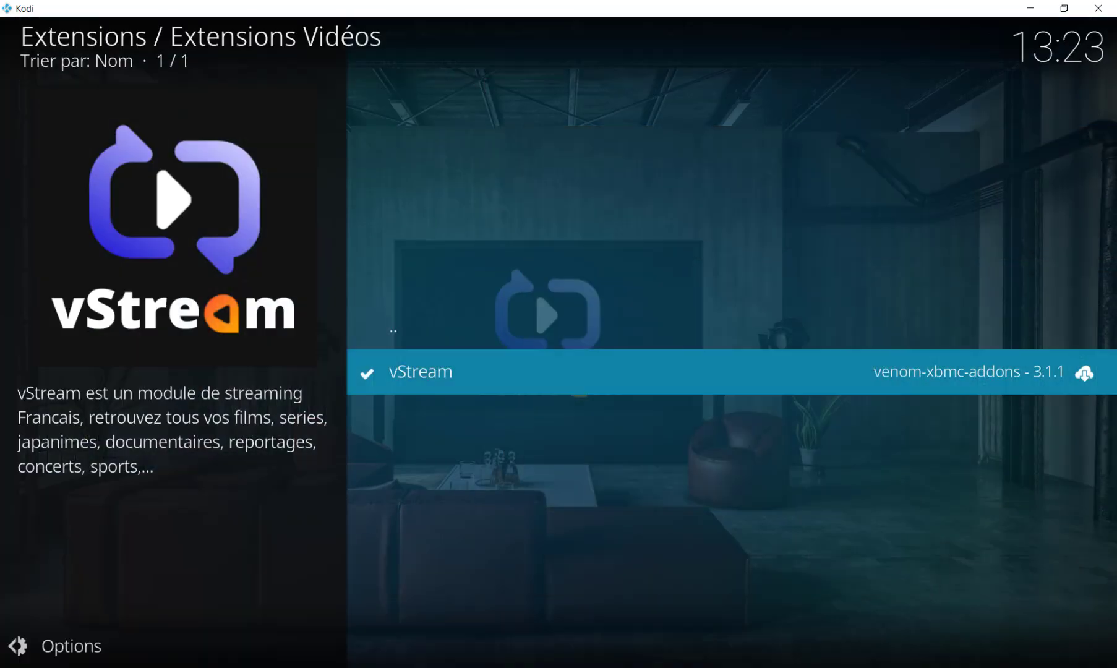
{"action": "key", "text": "BackSpace"}
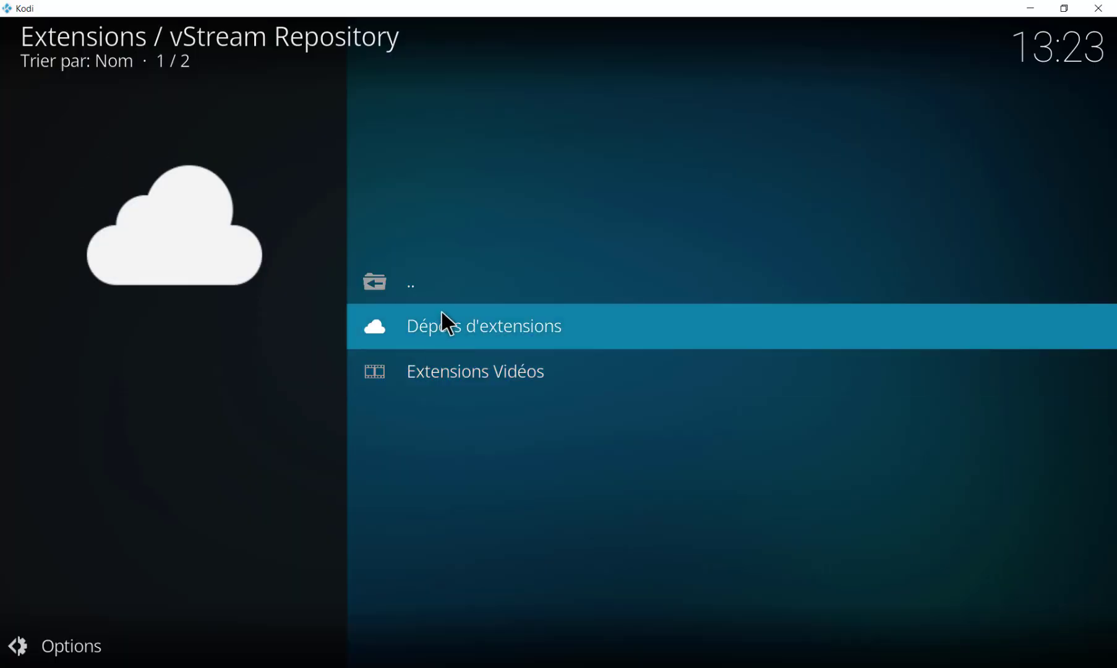
{"action": "left_click", "coordinate": [437, 290]}
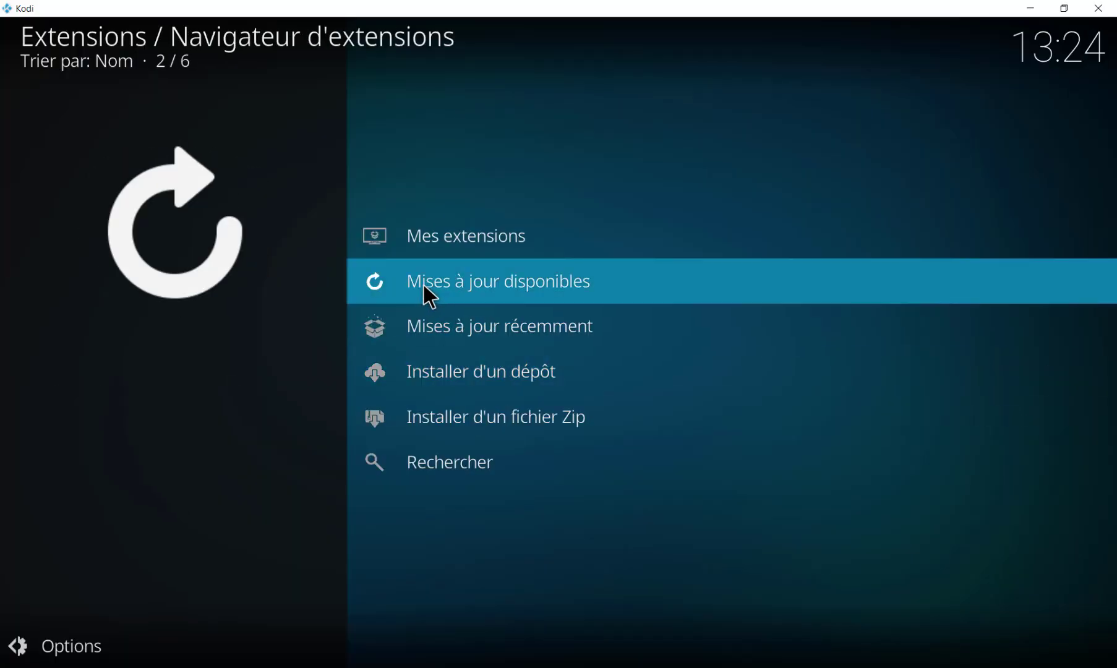
{"action": "key", "text": "BackSpace"}
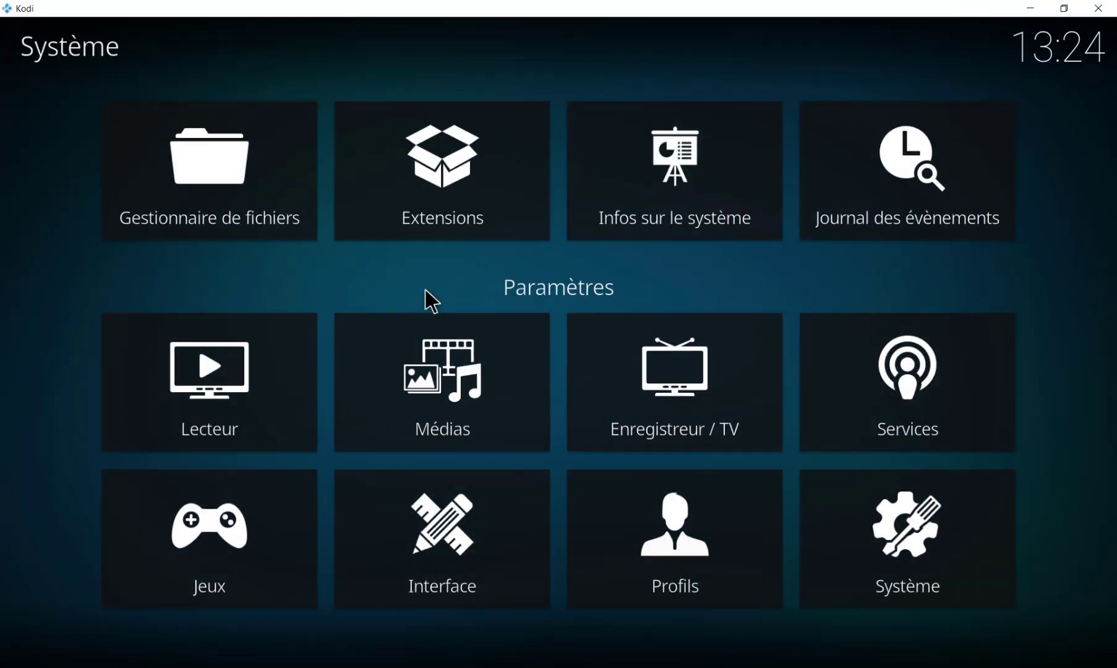
Step: Return to the home screen and open vStream from the video add-ons in its Extensions section
{"action": "key", "text": "BackSpace"}
{"action": "mouse_move", "coordinate": [140, 357]}
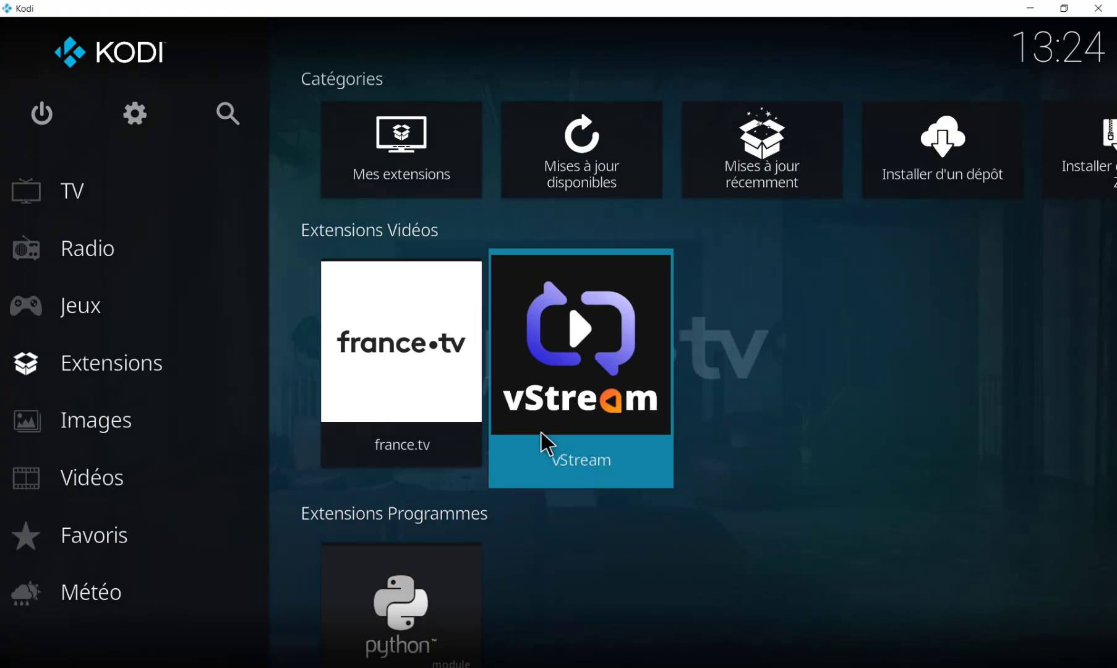
{"action": "left_click", "coordinate": [591, 413]}
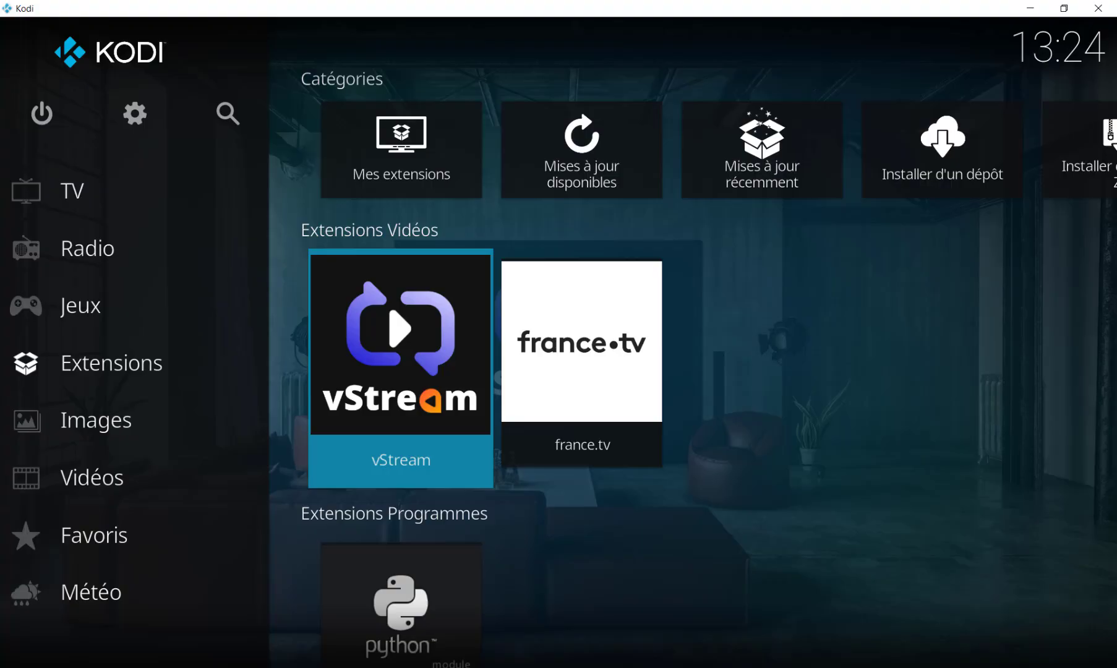
Step: Switch to PrivadoVPN to check its connection status and return to Kodi's home screen
{"action": "left_click", "coordinate": [770, 659]}
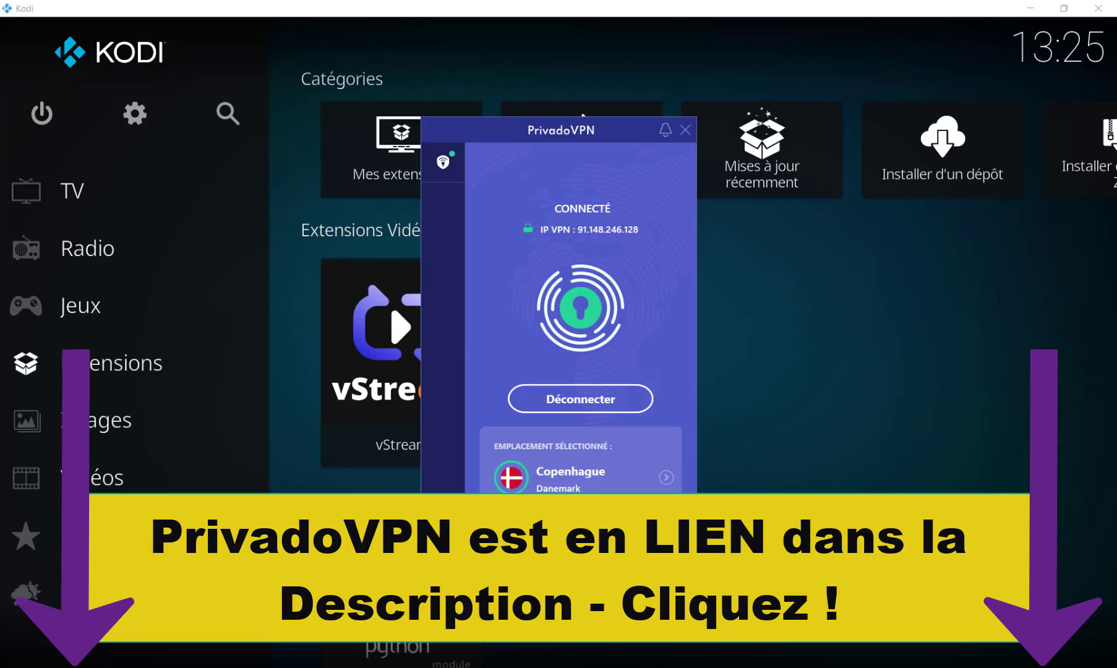
{"action": "left_click", "coordinate": [803, 427]}
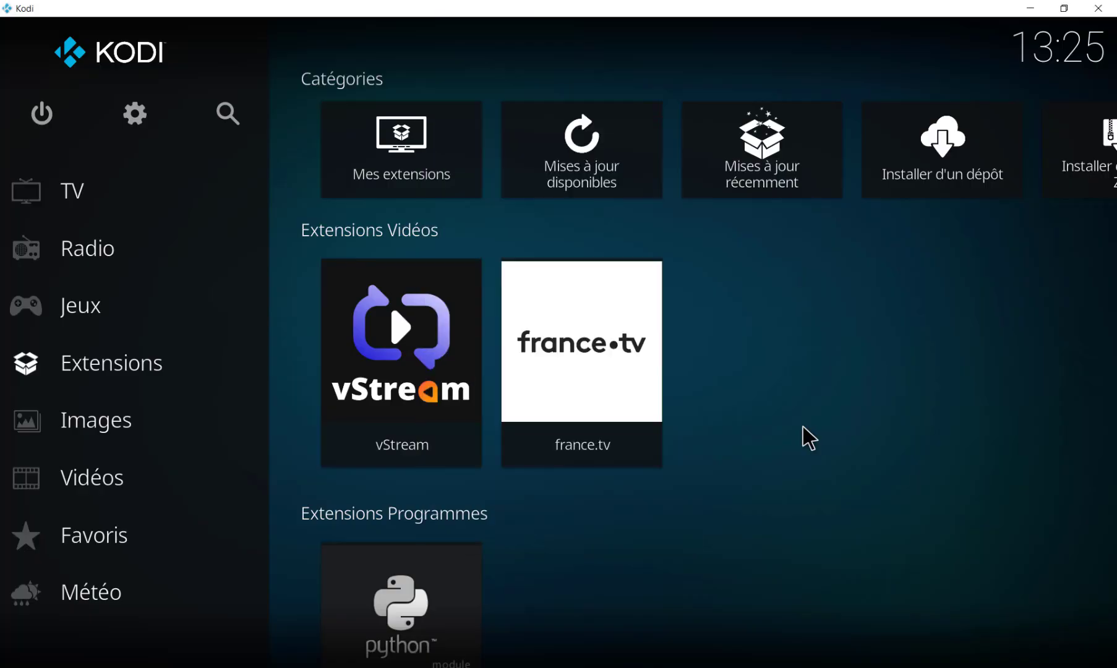